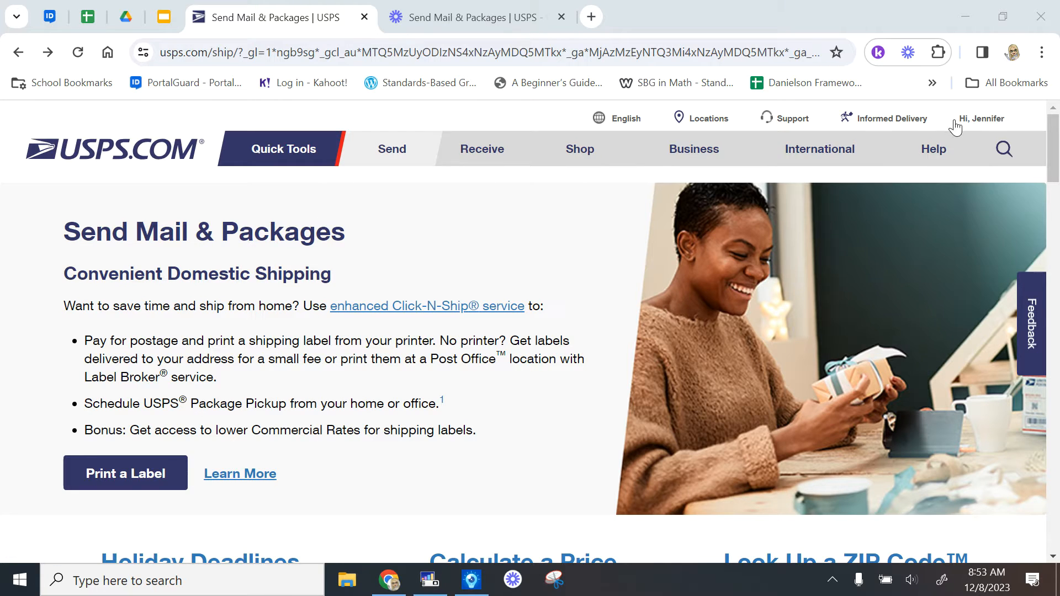
# Go to Click-N-Ship from the Send menu's Tools section
pyautogui.moveTo(996, 119)
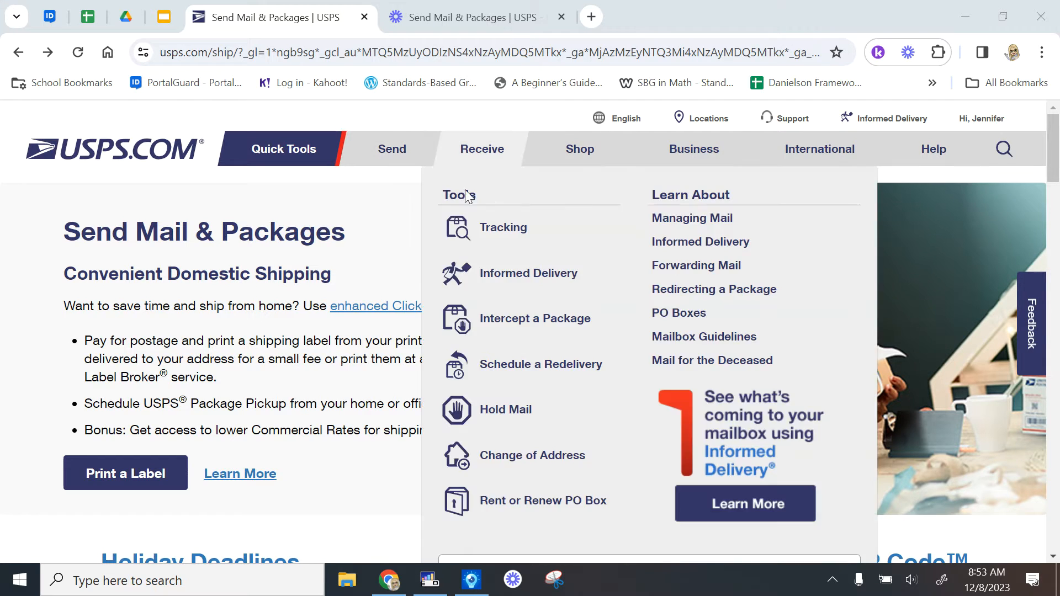
pyautogui.moveTo(386, 146)
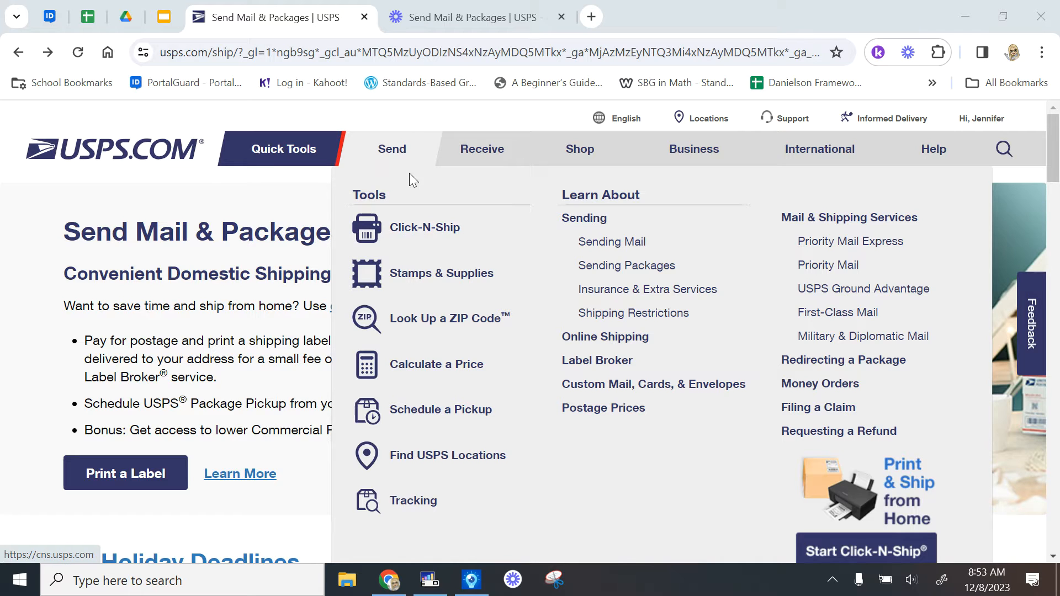
pyautogui.click(414, 236)
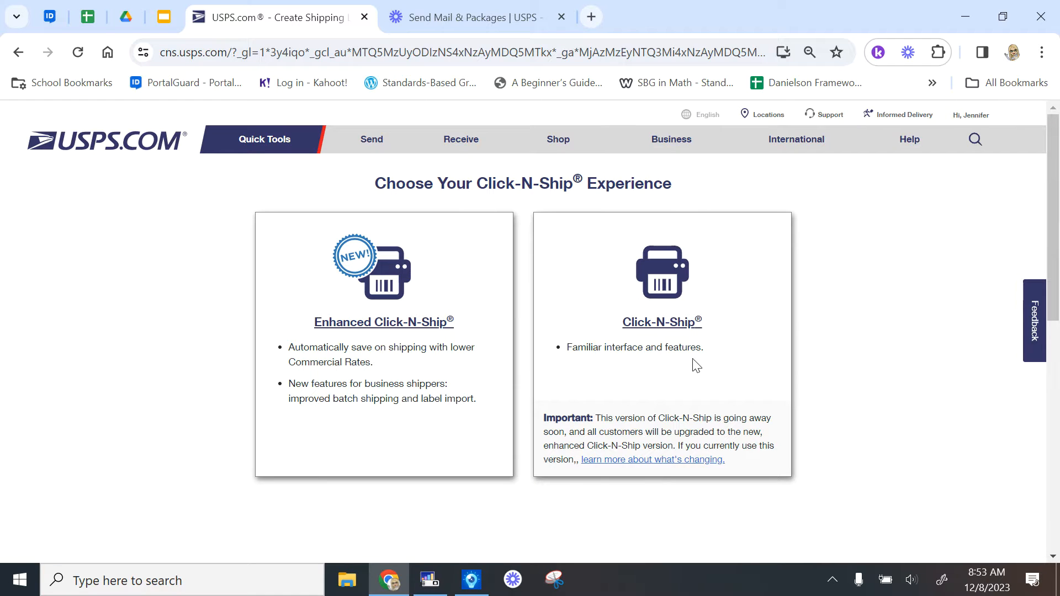
# Choose the classic Click-N-Ship experience and scroll down its Create a Label form
pyautogui.click(678, 327)
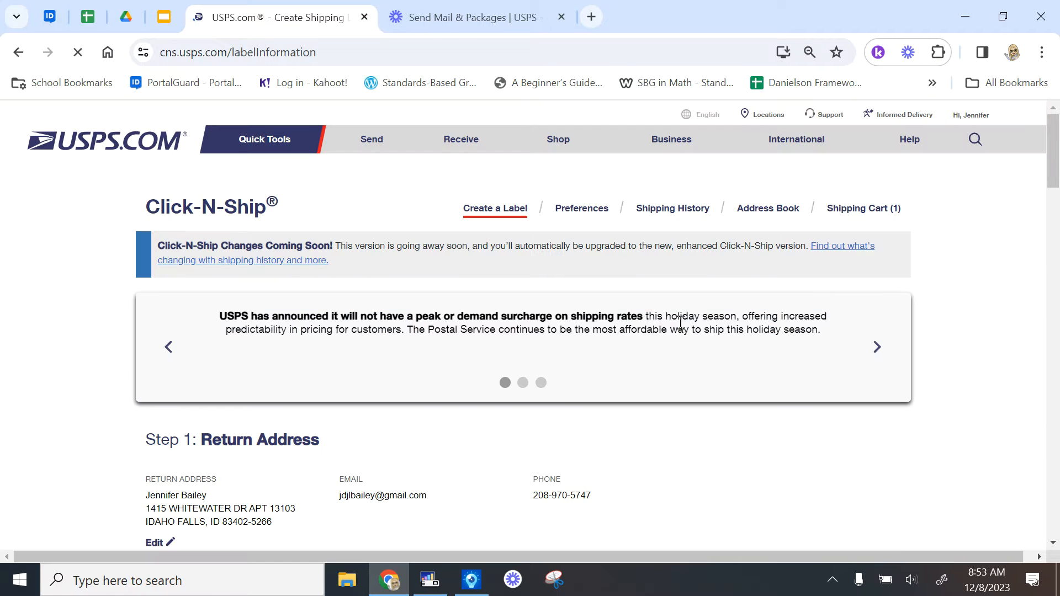
pyautogui.scroll(-1, 881, 407)
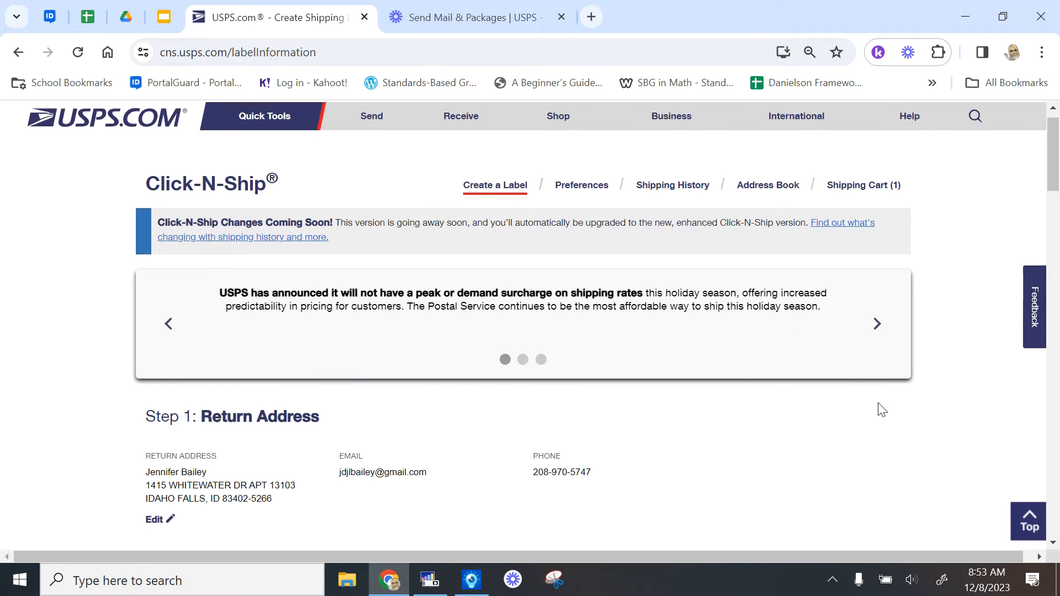
pyautogui.scroll(-4, 881, 409)
pyautogui.scroll(-3, 881, 410)
pyautogui.scroll(-1, 882, 409)
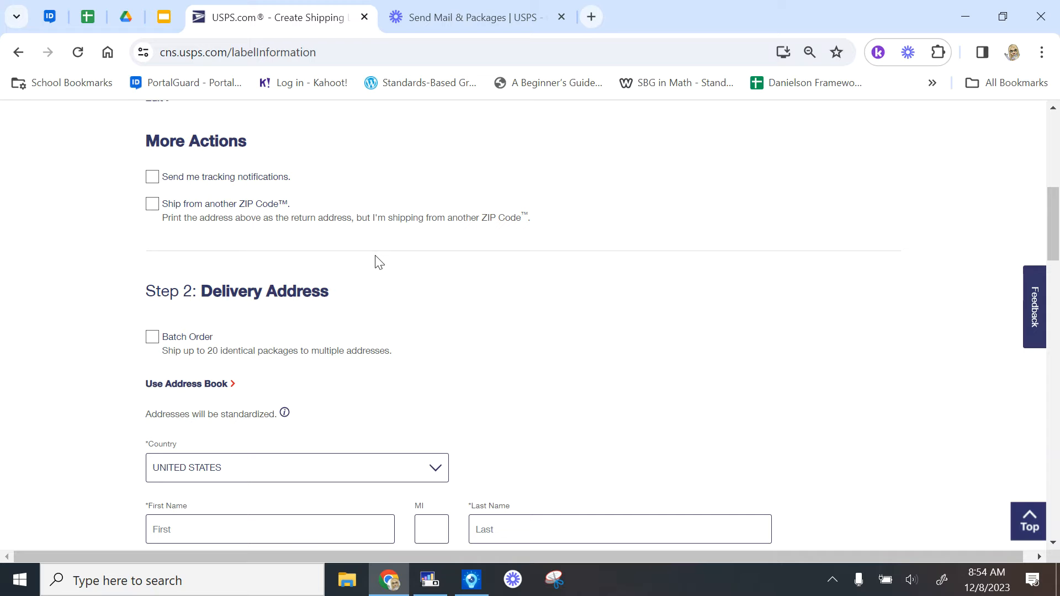
# Enable text-message tracking for All Updates, entering the sender's phone number
pyautogui.click(264, 178)
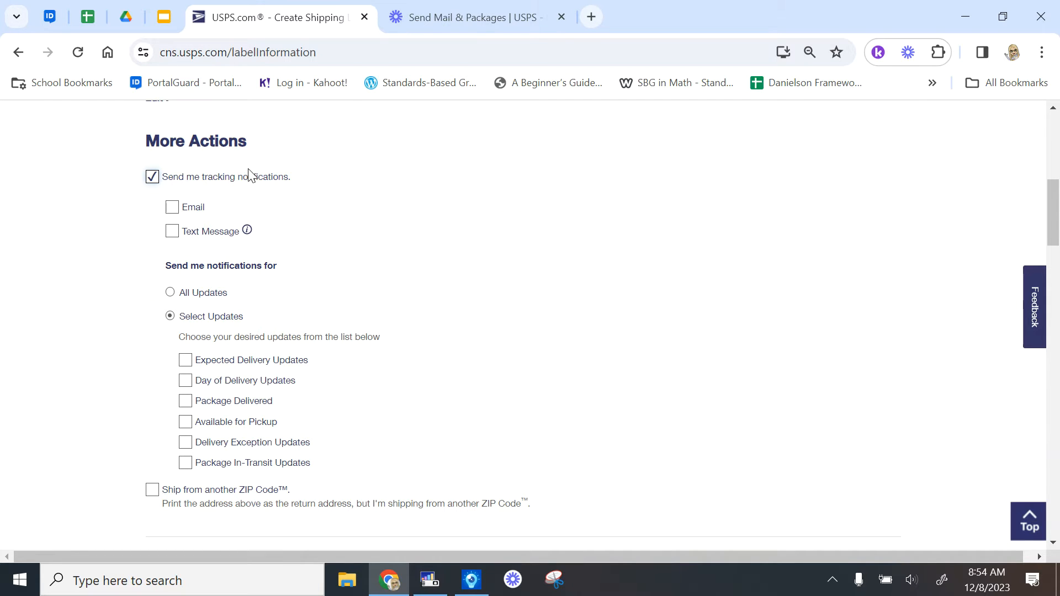
pyautogui.click(224, 234)
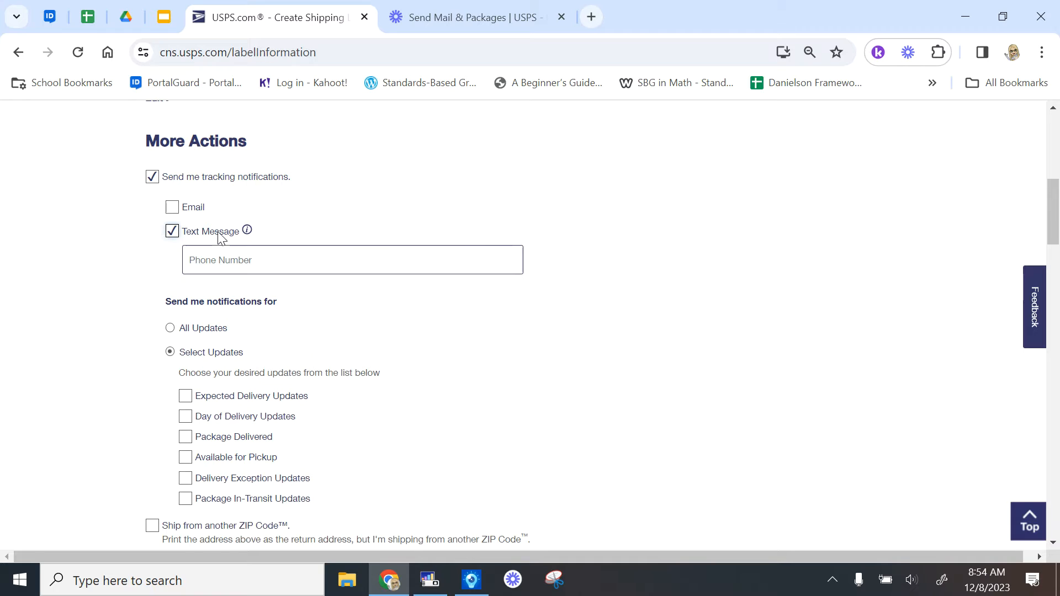
pyautogui.click(245, 252)
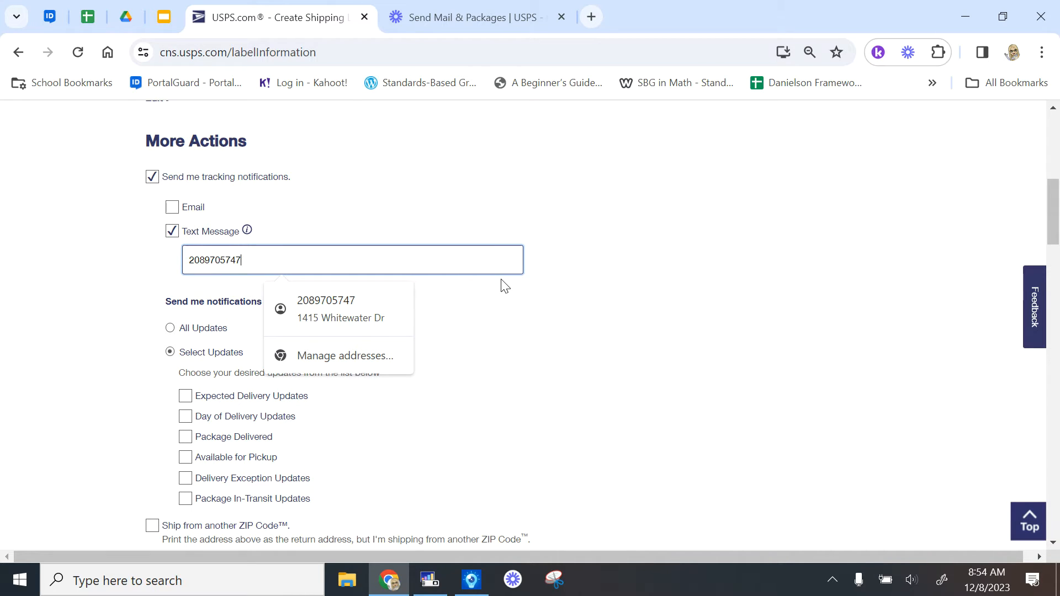
pyautogui.click(727, 295)
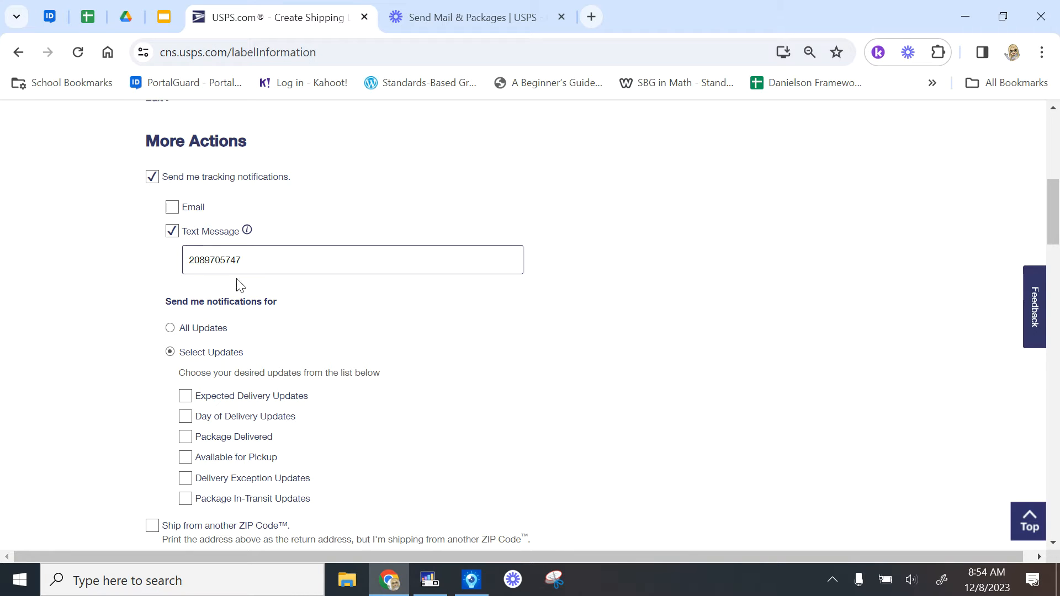
pyautogui.click(170, 329)
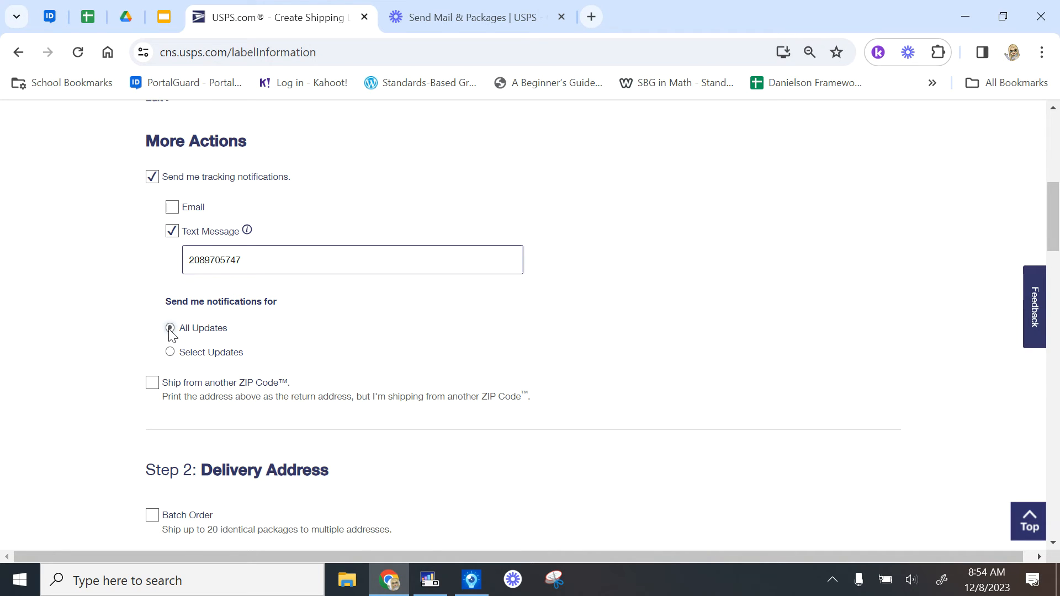
pyautogui.scroll(-1, 537, 358)
pyautogui.scroll(-3, 537, 359)
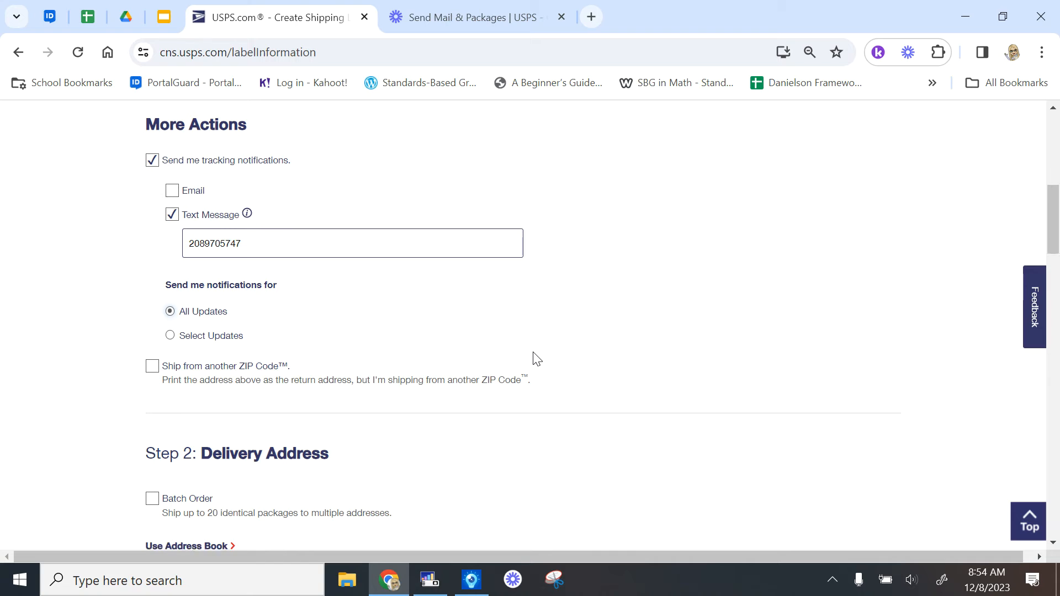
pyautogui.scroll(-3, 537, 359)
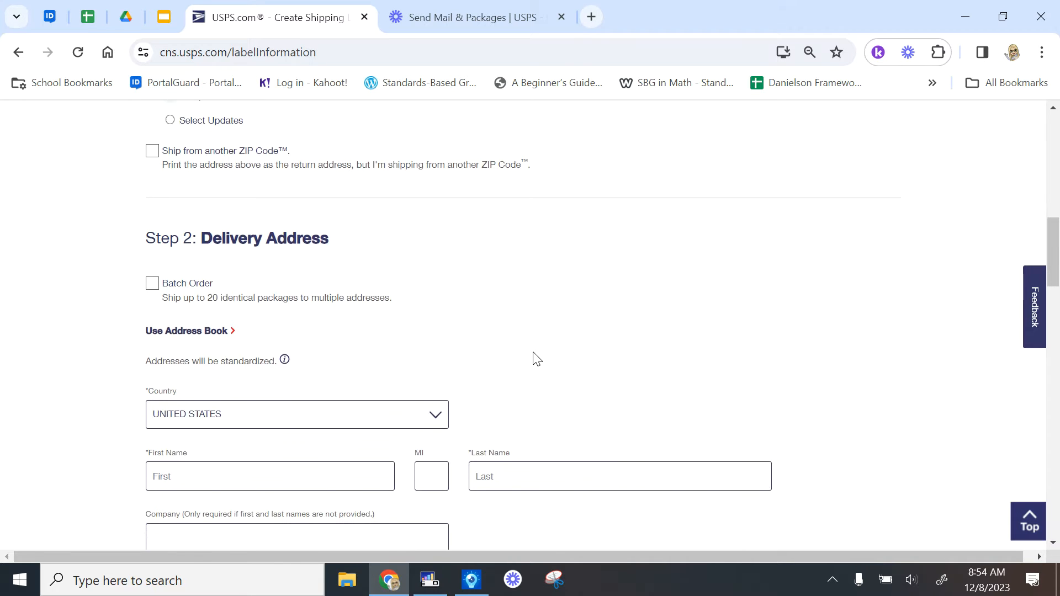
pyautogui.scroll(-1, 537, 359)
# Enter the recipient's first and last name, replacing the first attempt
pyautogui.scroll(1, 537, 359)
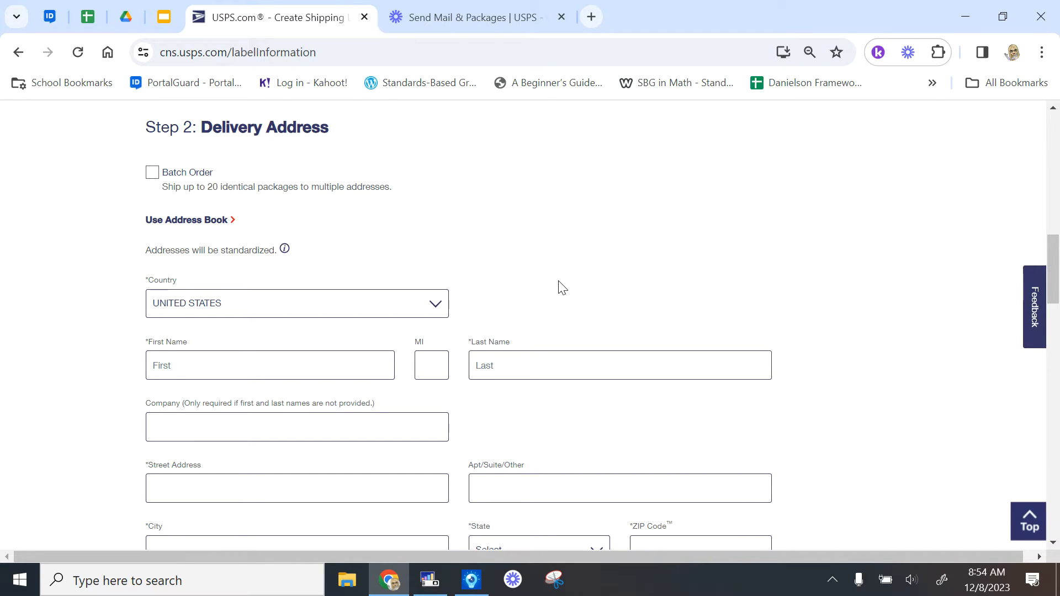
pyautogui.scroll(-2, 640, 293)
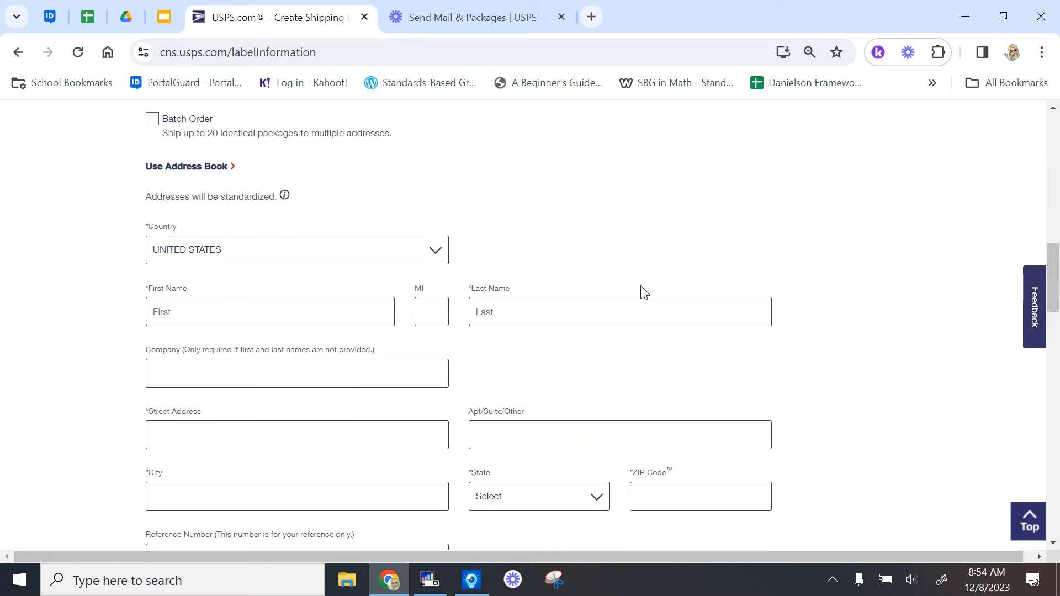
pyautogui.click(264, 228)
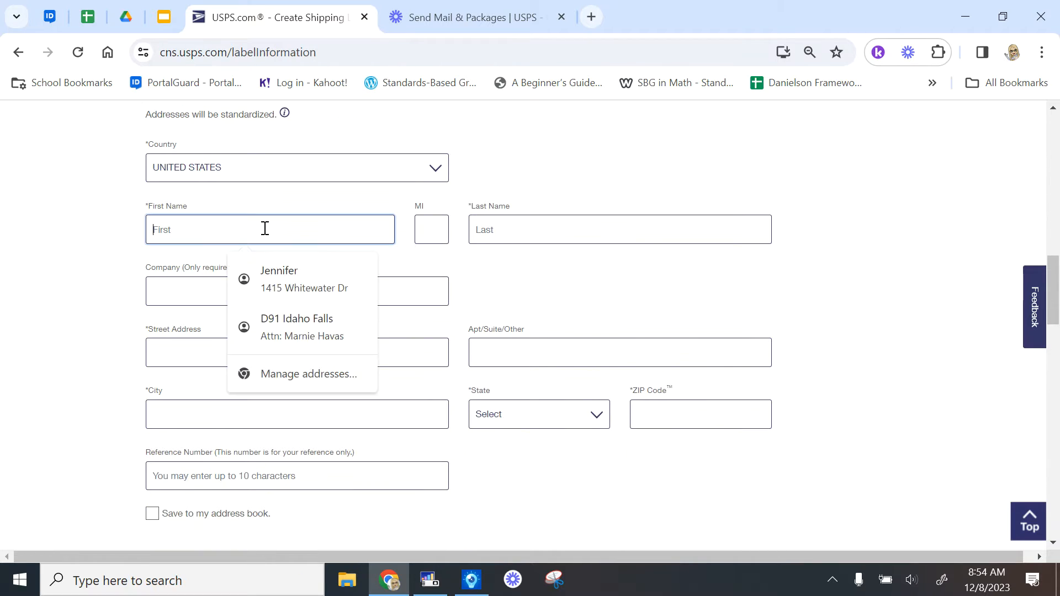
pyautogui.write('Awesome')
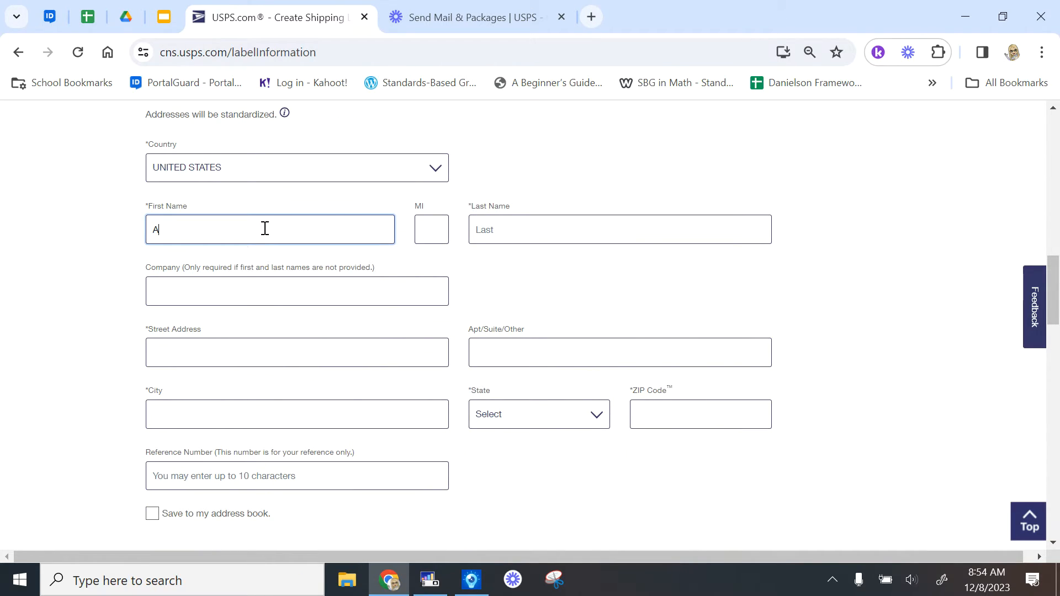
pyautogui.press('Tab')
pyautogui.press('Tab')
pyautogui.write('Se')
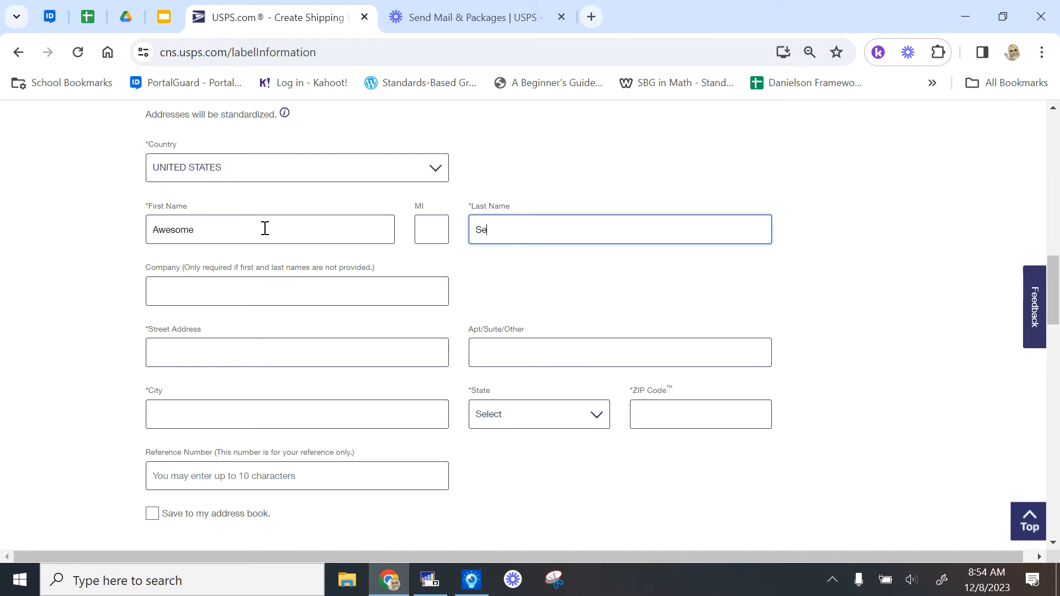
pyautogui.write('rvice Member')
pyautogui.press('BackSpace')
pyautogui.press('BackSpace')
pyautogui.press('BackSpace')
pyautogui.press('BackSpace')
pyautogui.press('BackSpace')
pyautogui.press('BackSpace')
pyautogui.press('BackSpace')
pyautogui.press('BackSpace')
pyautogui.press('BackSpace')
pyautogui.press('BackSpace')
pyautogui.press('BackSpace')
pyautogui.press('BackSpace')
pyautogui.press('BackSpace')
pyautogui.press('BackSpace')
pyautogui.press('BackSpace')
pyautogui.click(206, 230)
pyautogui.press('BackSpace')
pyautogui.press('BackSpace')
pyautogui.press('BackSpace')
pyautogui.press('BackSpace')
pyautogui.press('BackSpace')
pyautogui.press('BackSpace')
pyautogui.press('BackSpace')
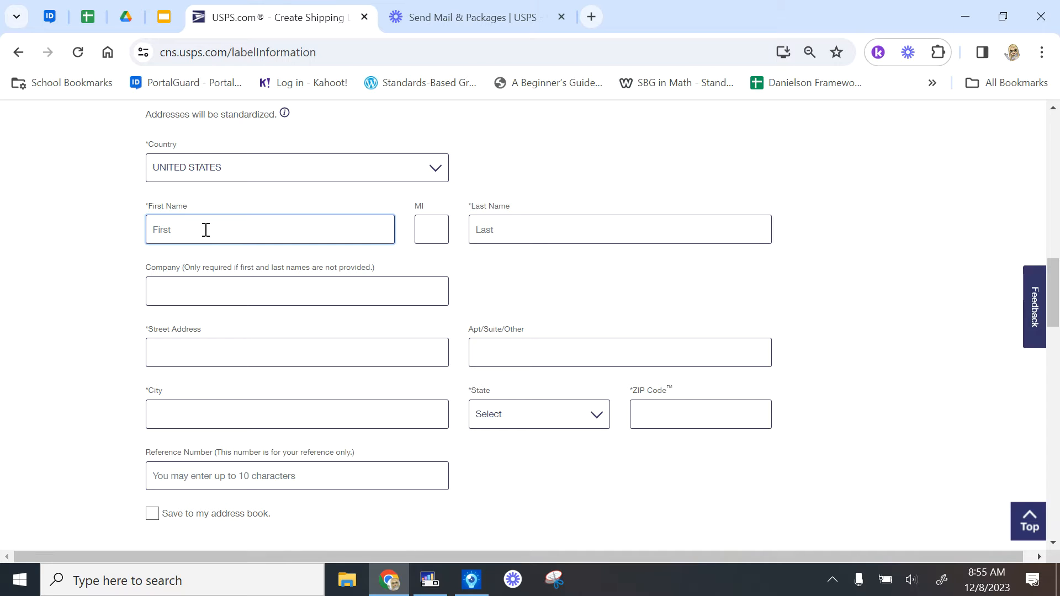
pyautogui.write('G.I.')
pyautogui.press('Tab')
pyautogui.press('Tab')
pyautogui.write('Joe')
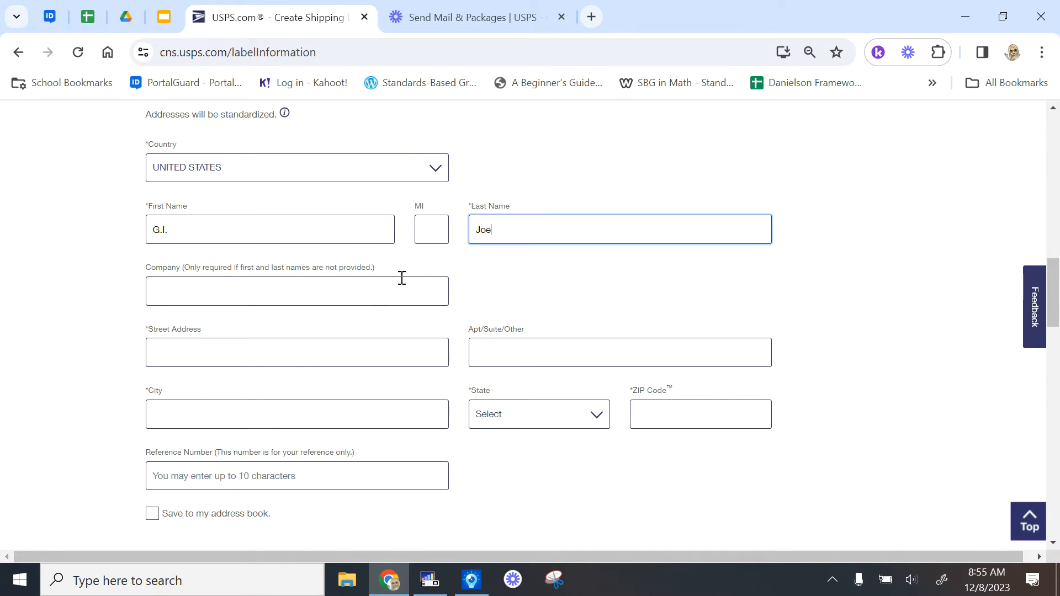
# Put the rank SFC in the Company line after clearing the autofilled unit
pyautogui.click(378, 287)
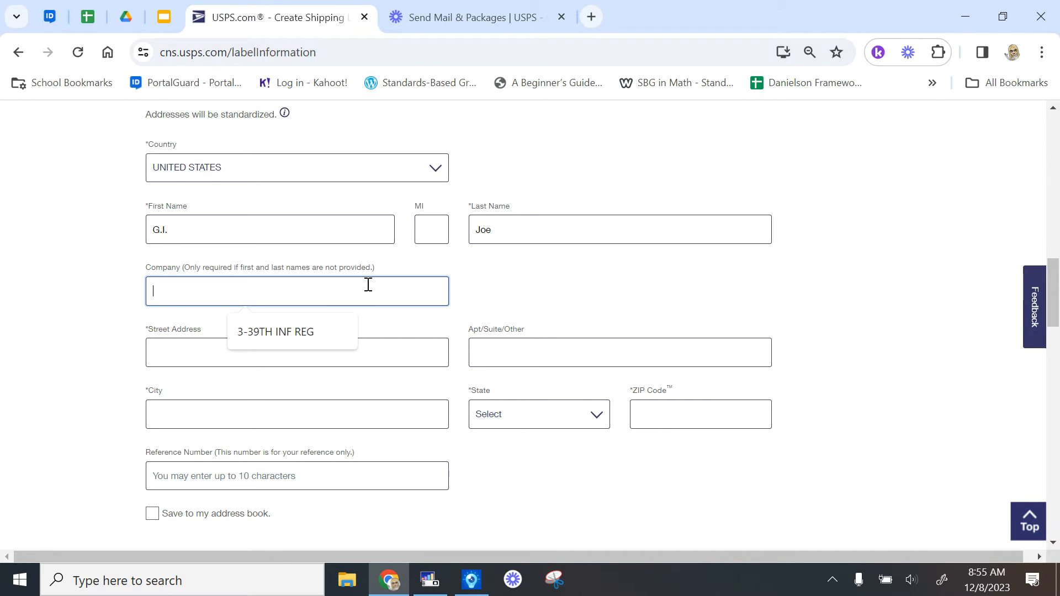
pyautogui.click(313, 330)
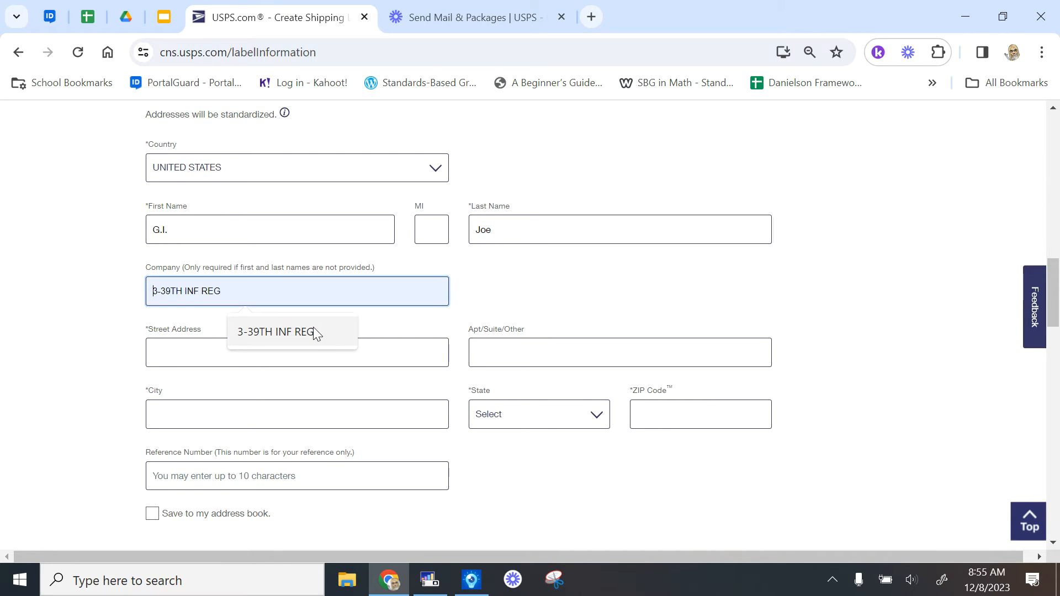
pyautogui.write('Rank')
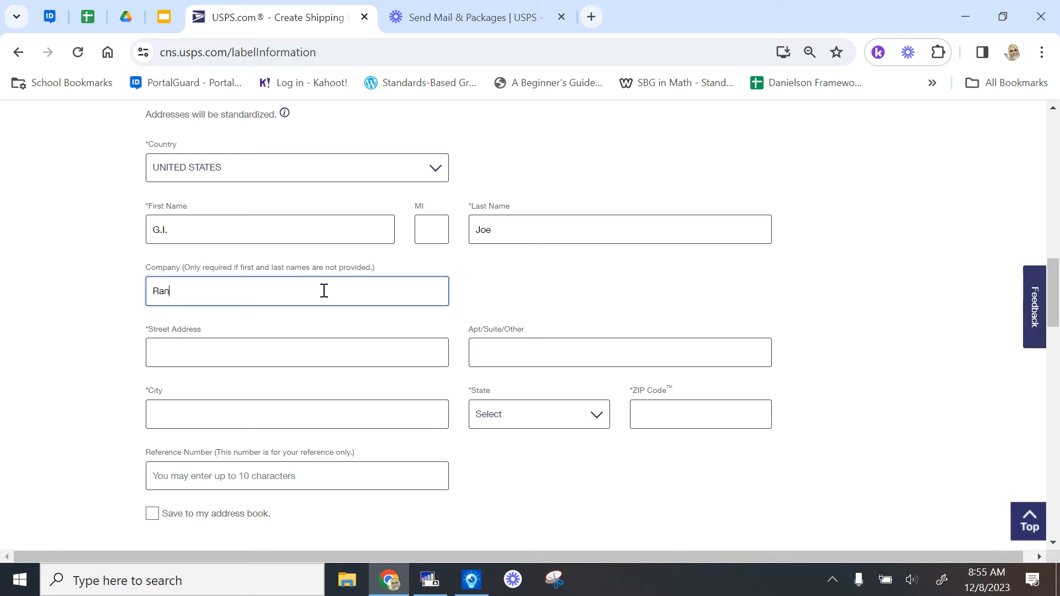
pyautogui.press('BackSpace')
pyautogui.press('BackSpace')
pyautogui.press('BackSpace')
pyautogui.press('BackSpace')
pyautogui.write('SFC')
pyautogui.click(287, 358)
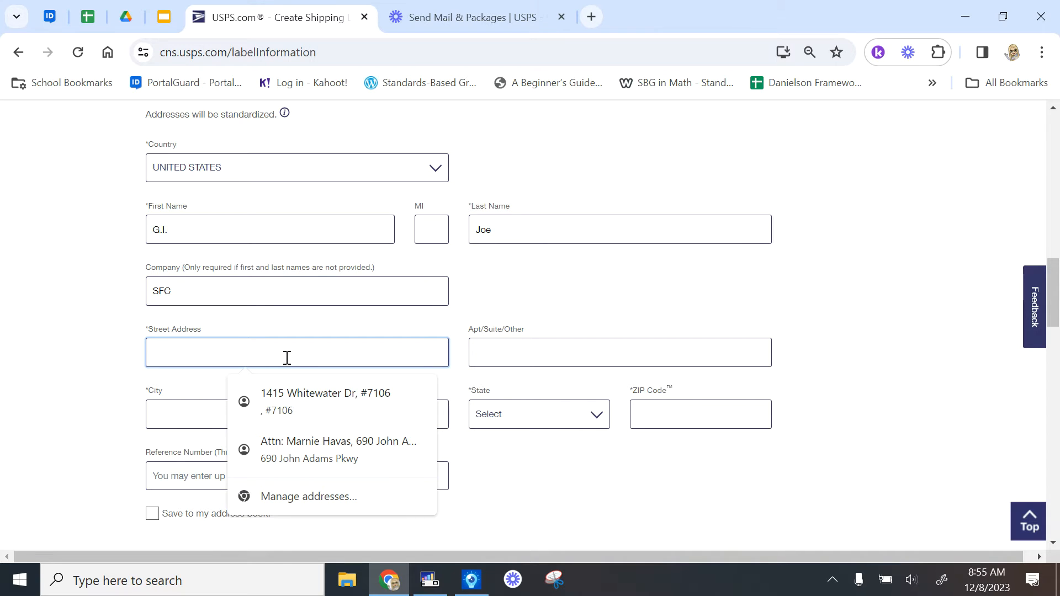
# Enter address lines 378 ESPS/SEL and Unit 12345, with city APO
pyautogui.write('3')
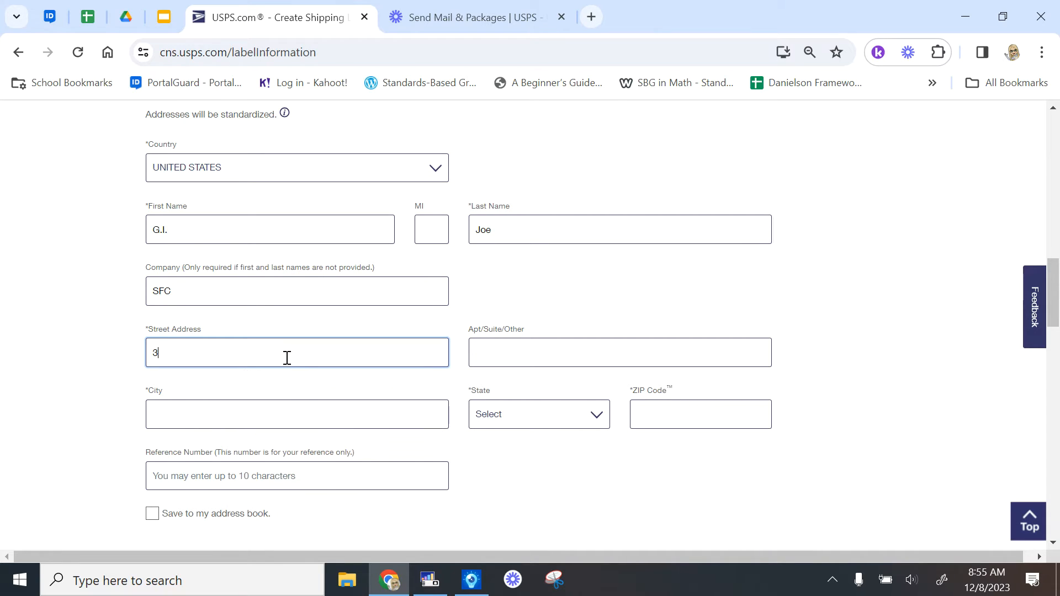
pyautogui.write('78 ESPS/SEL')
pyautogui.press('Tab')
pyautogui.write('U')
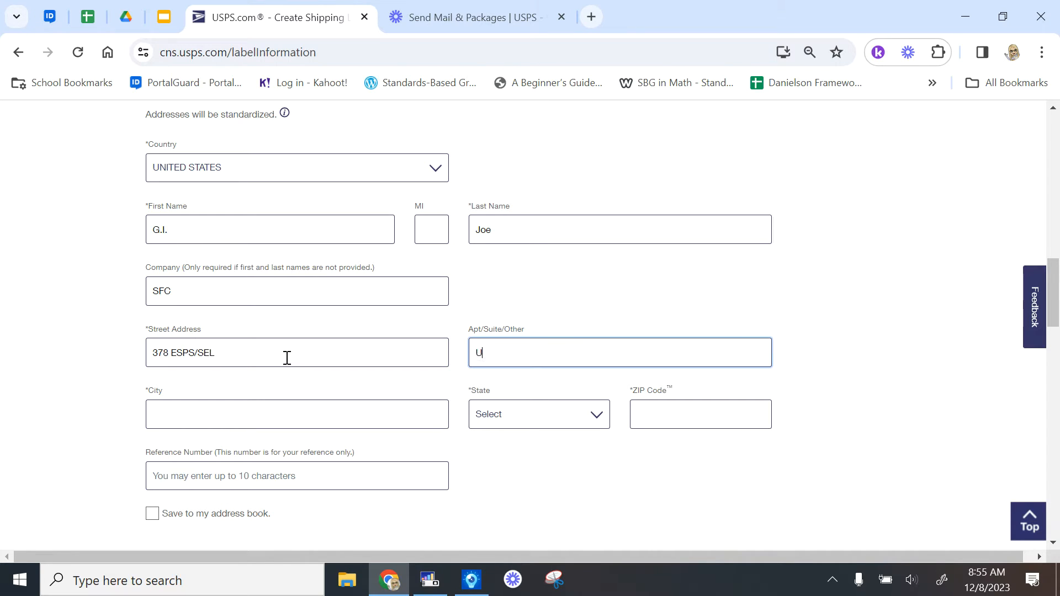
pyautogui.write('nit 12345')
pyautogui.click(167, 413)
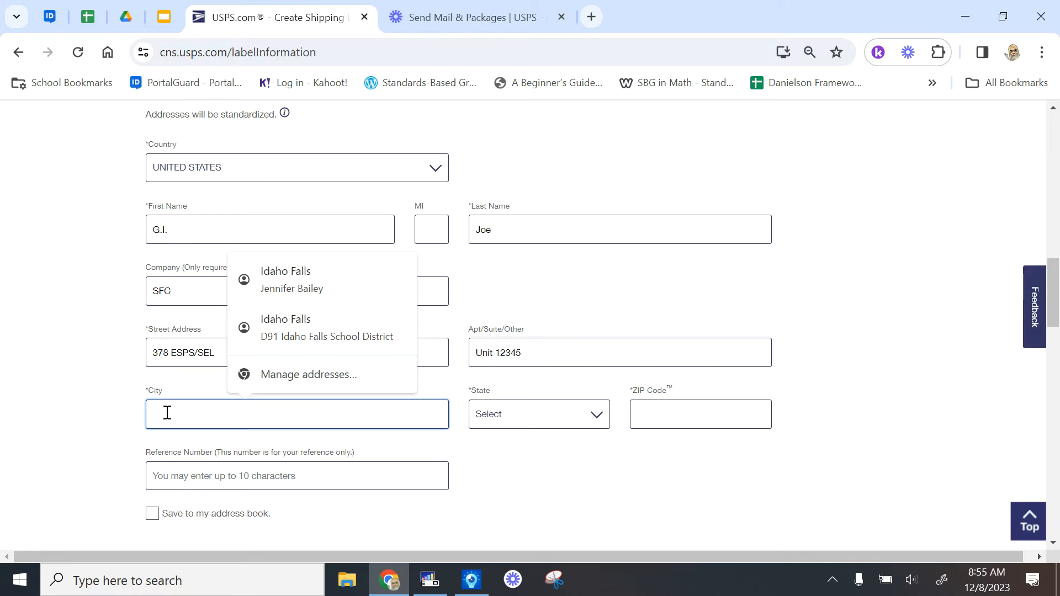
pyautogui.write('apo')
pyautogui.press('BackSpace')
pyautogui.press('BackSpace')
pyautogui.press('BackSpace')
pyautogui.write('AO')
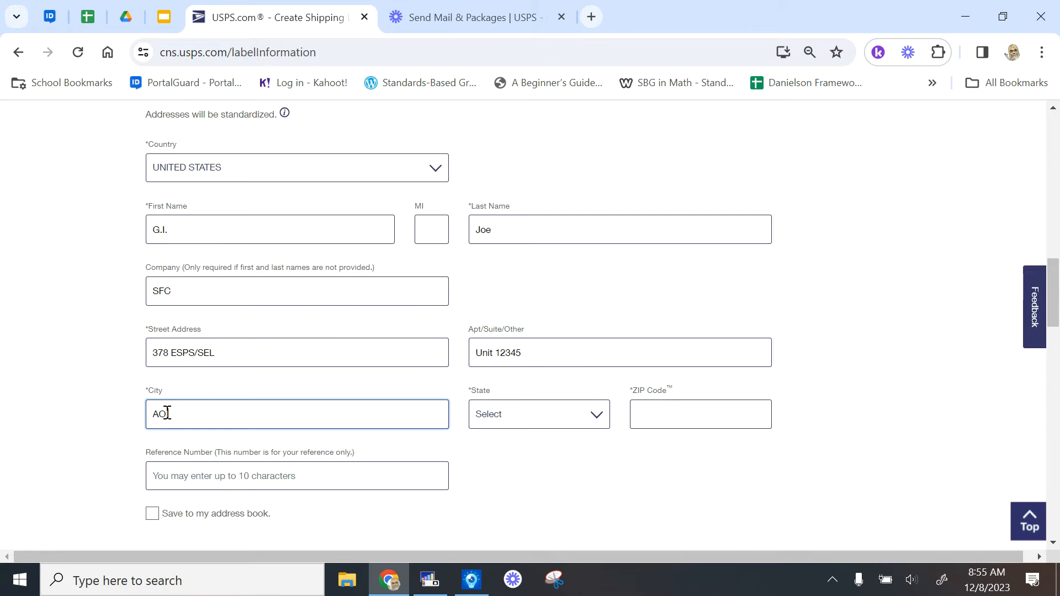
pyautogui.press('BackSpace')
pyautogui.write('PO')
# Set the state to AE - Armed Forces Europe and the ZIP Code to 09877
pyautogui.click(570, 424)
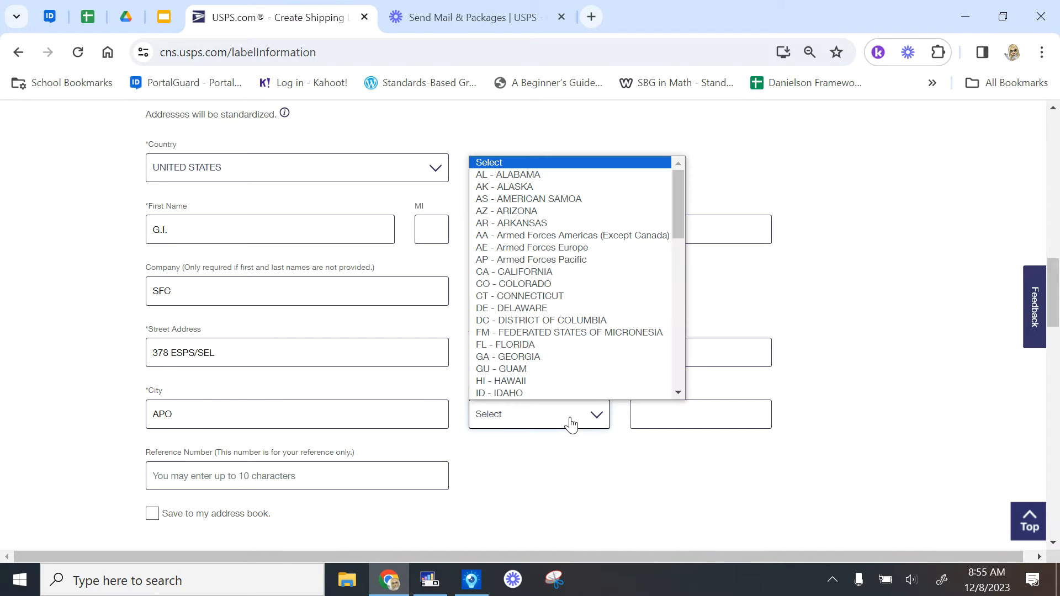
pyautogui.click(570, 248)
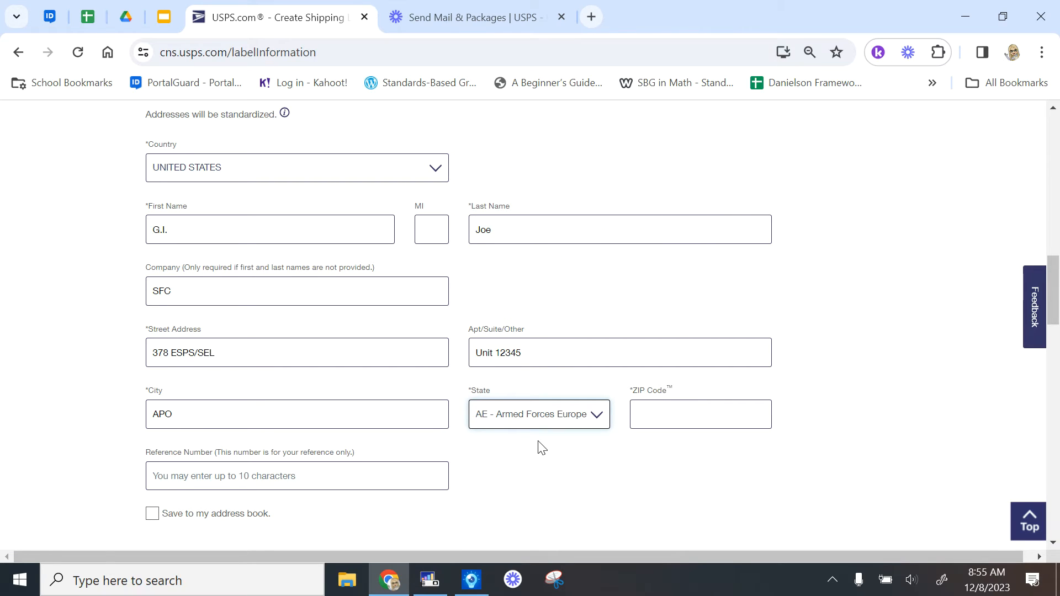
pyautogui.click(600, 422)
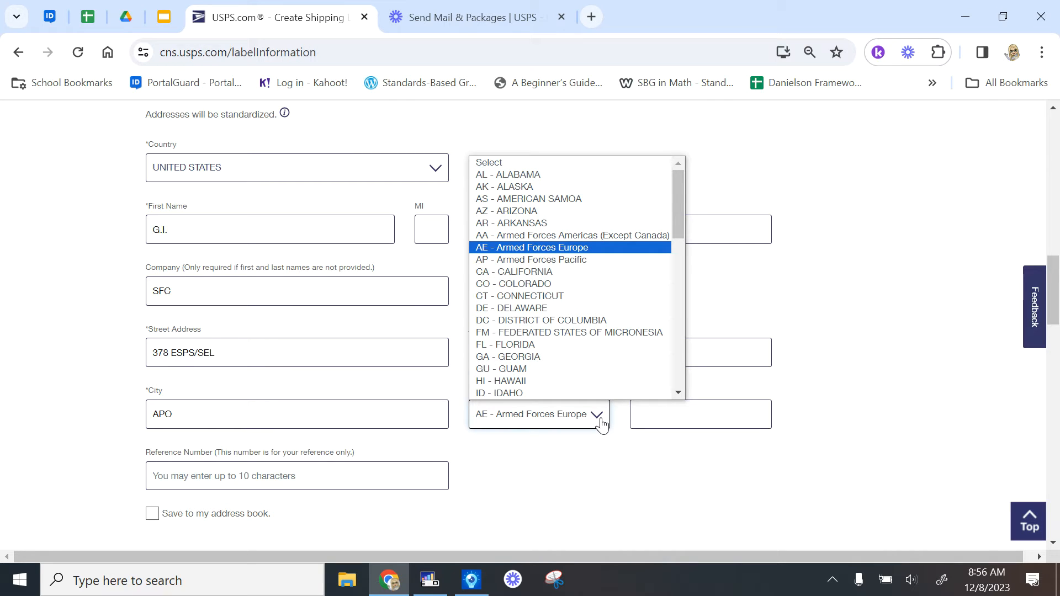
pyautogui.click(673, 423)
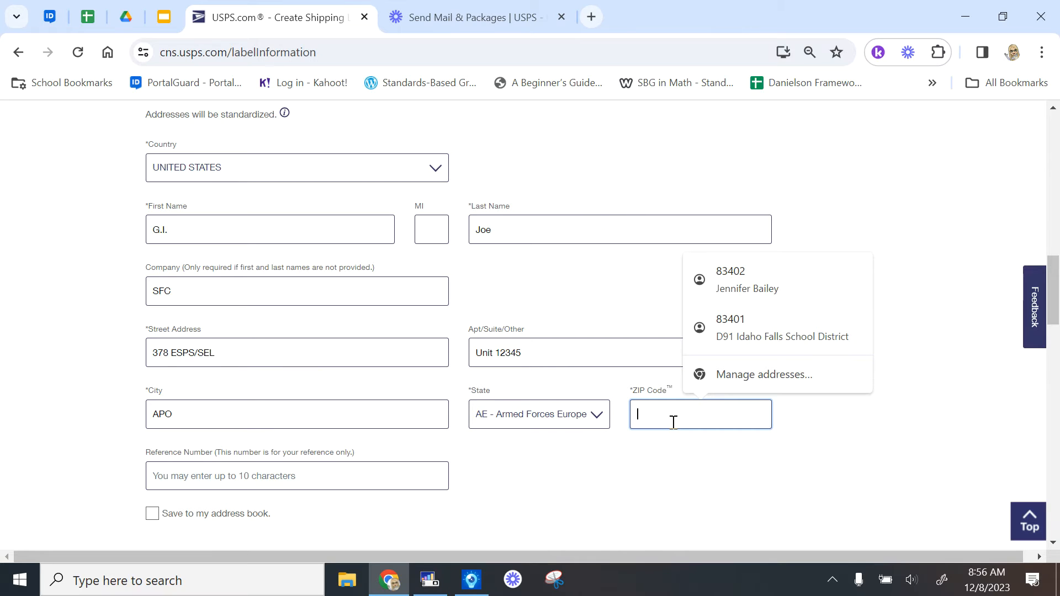
pyautogui.write('09877')
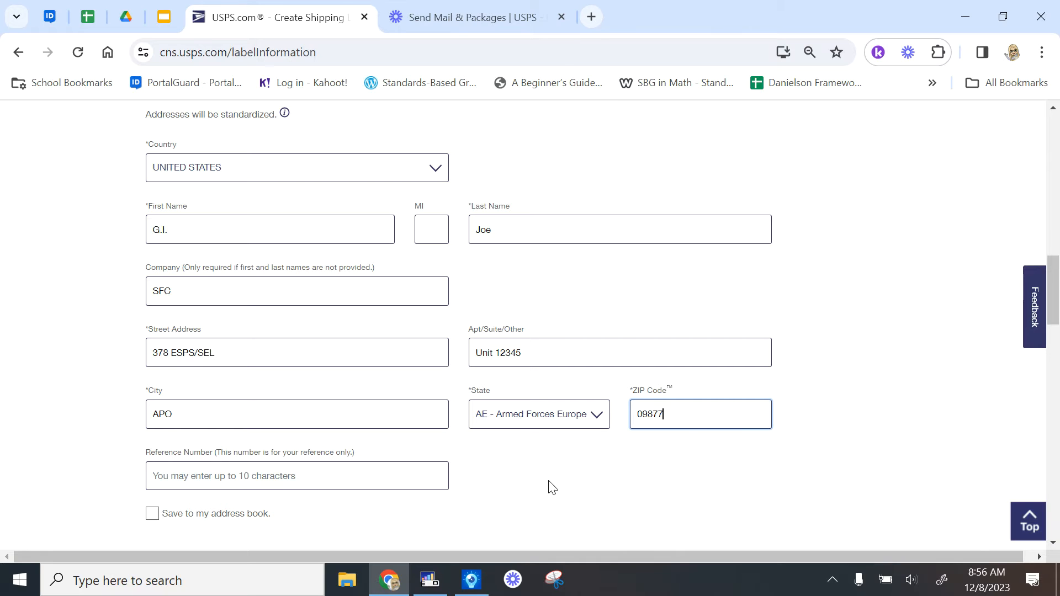
pyautogui.scroll(-2, 552, 489)
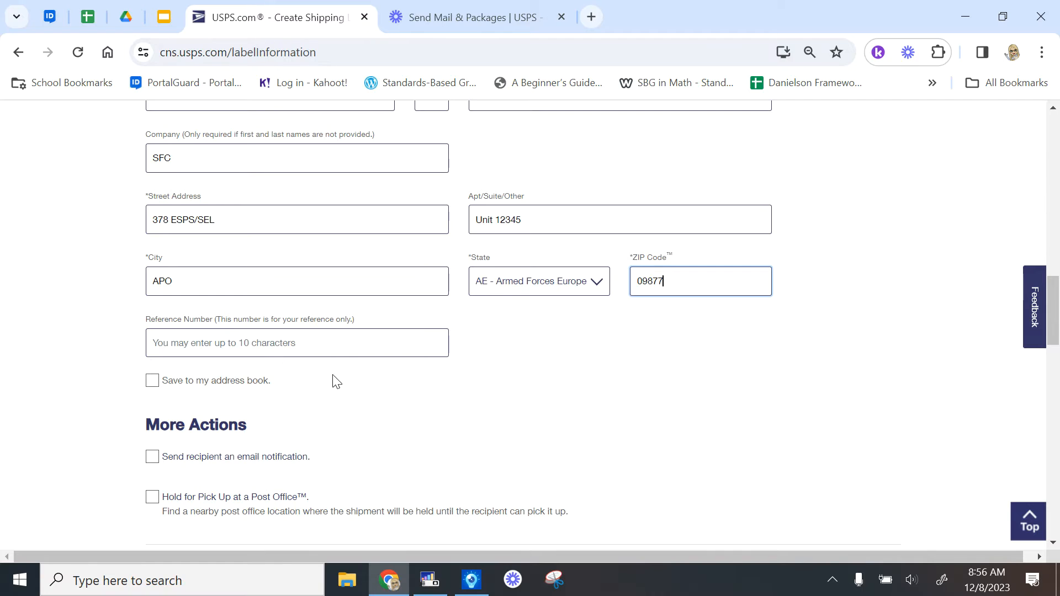
# Set the shipping date to 12/11/2023 and declare no hazardous materials
pyautogui.scroll(-2, 482, 430)
pyautogui.scroll(-2, 482, 430)
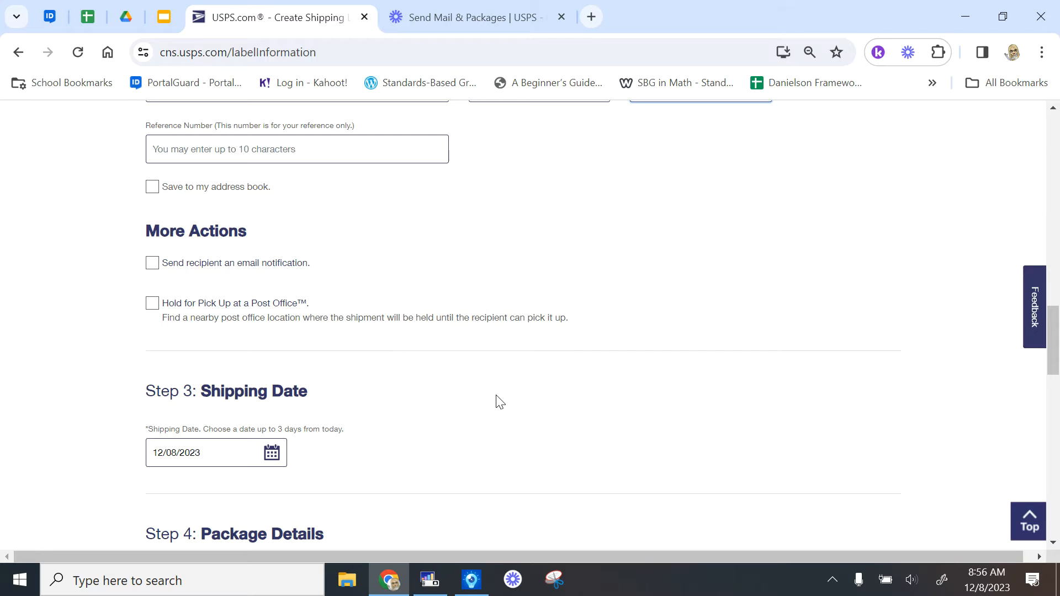
pyautogui.scroll(-4, 496, 399)
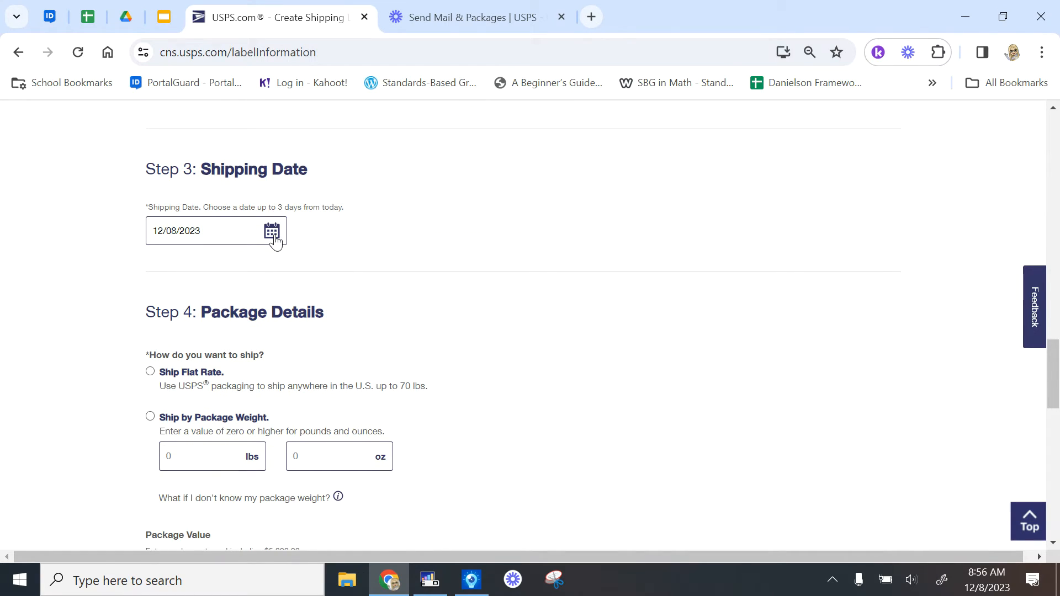
pyautogui.click(272, 232)
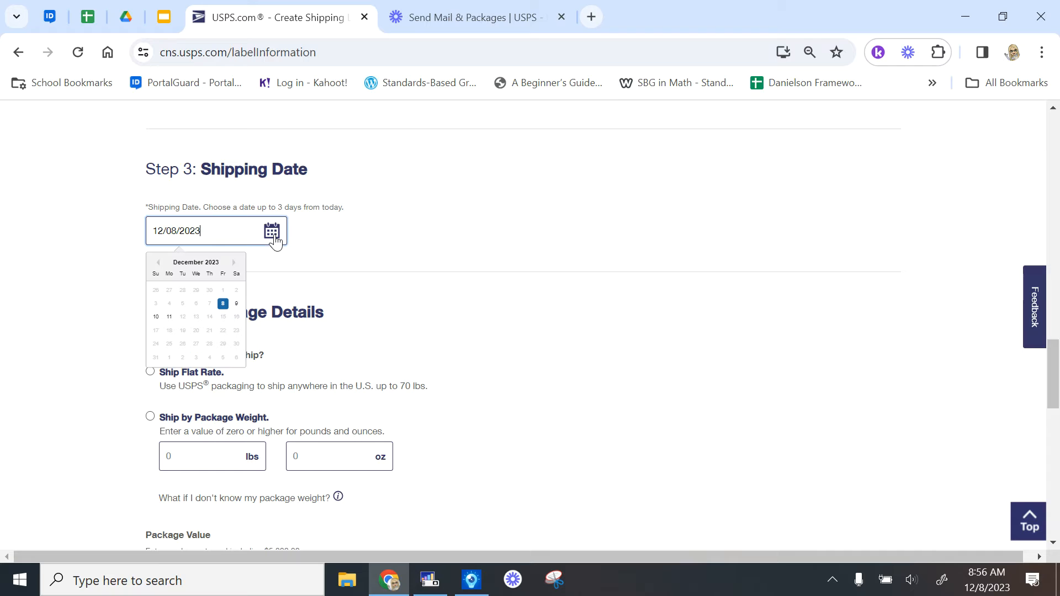
pyautogui.click(167, 320)
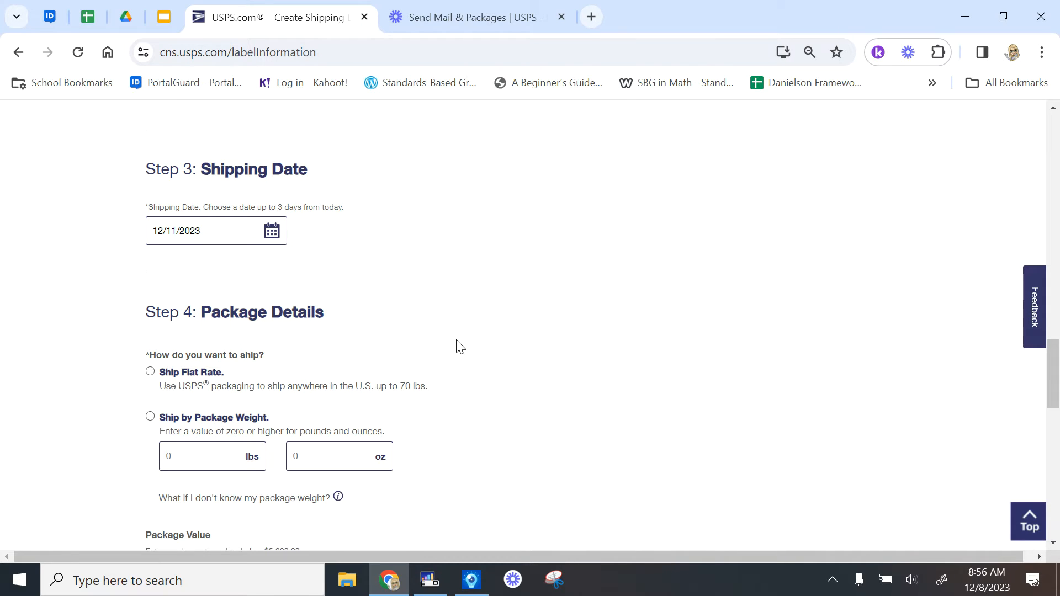
pyautogui.scroll(-2, 447, 320)
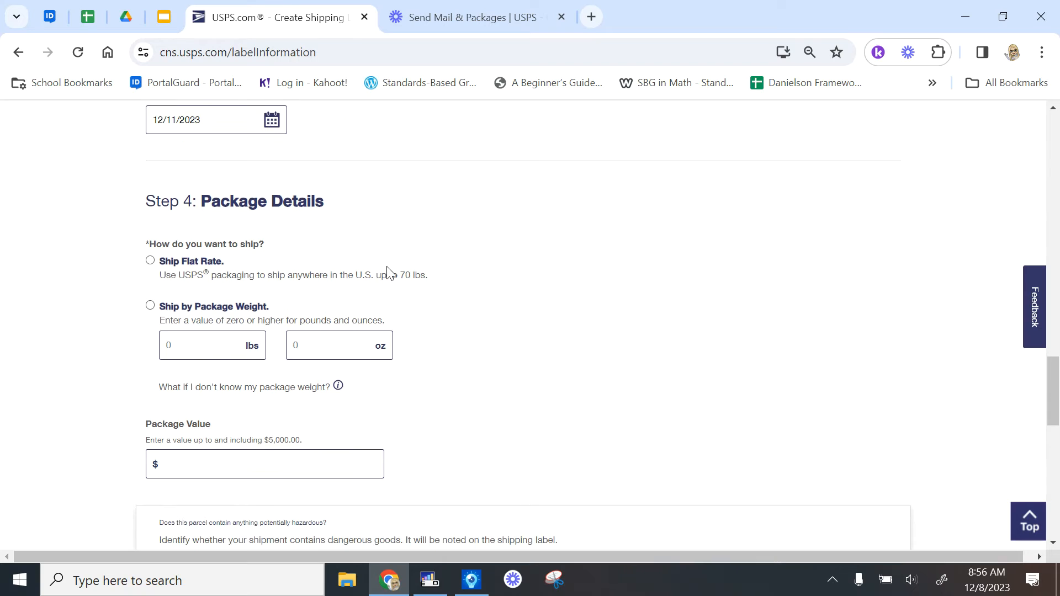
pyautogui.scroll(-1, 389, 271)
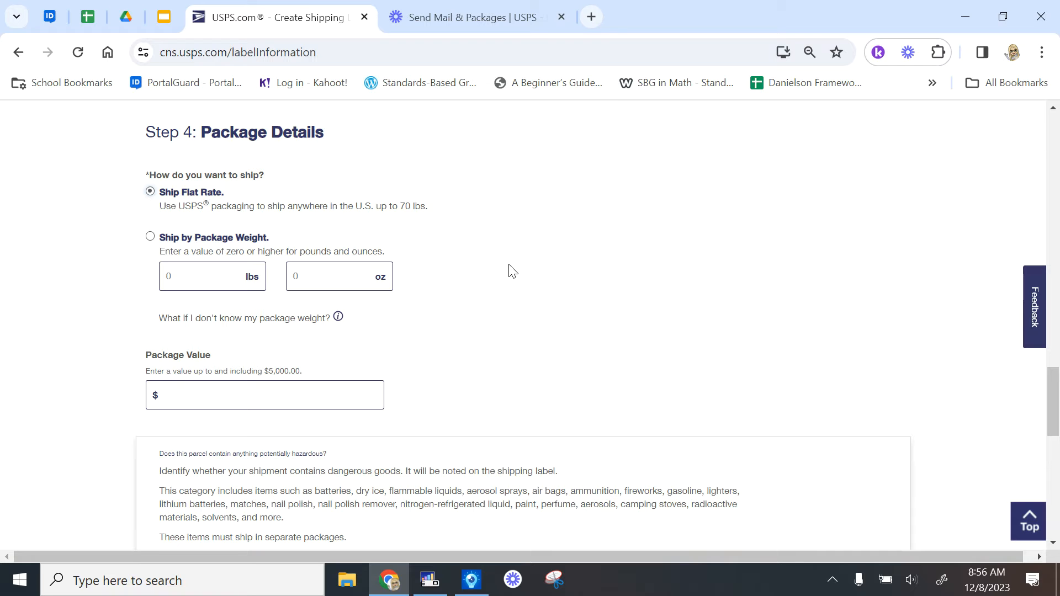
pyautogui.scroll(-2, 519, 312)
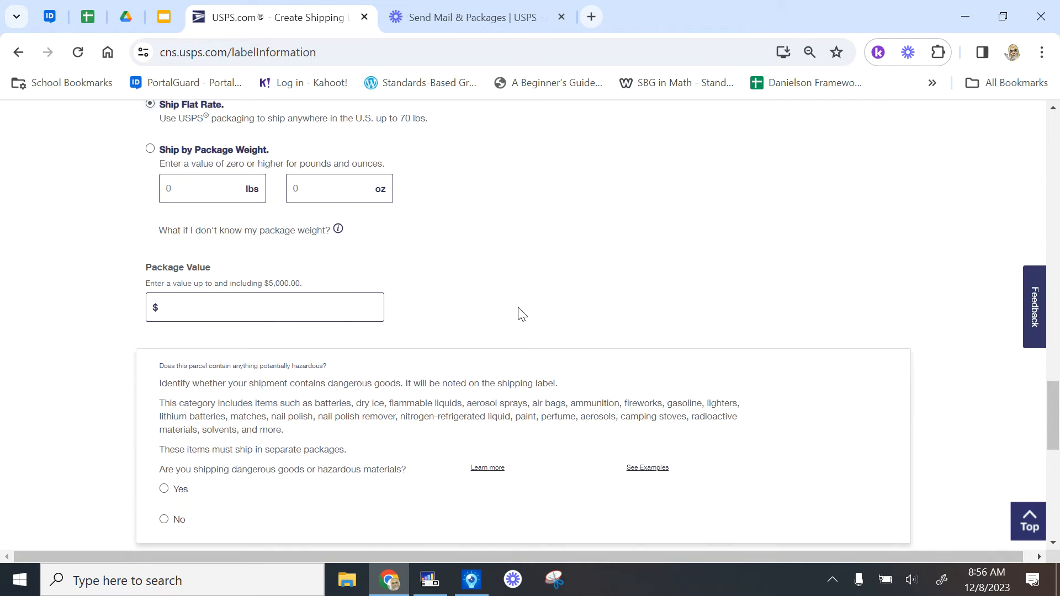
pyautogui.scroll(-4, 518, 313)
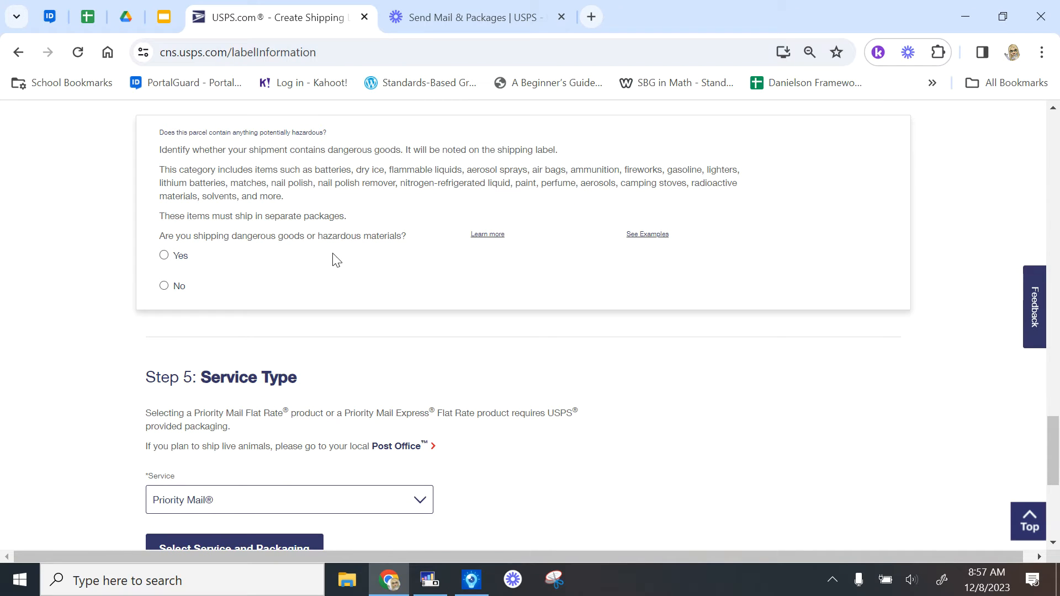
pyautogui.click(164, 287)
# Load Priority Mail prices and choose the Medium Flat Rate Box at $17.10
pyautogui.scroll(-2, 403, 350)
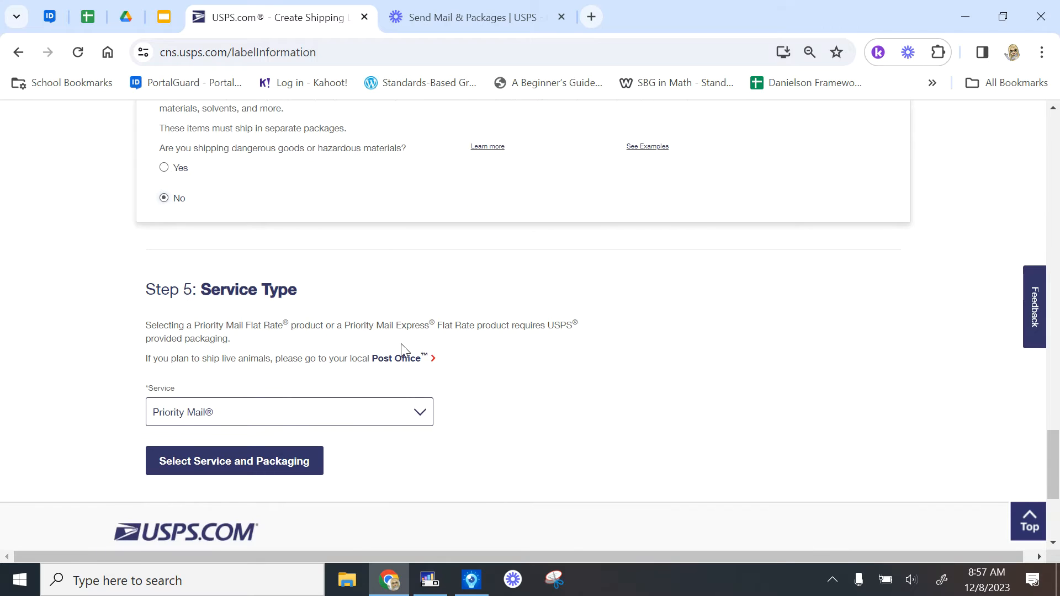
pyautogui.scroll(-1, 402, 351)
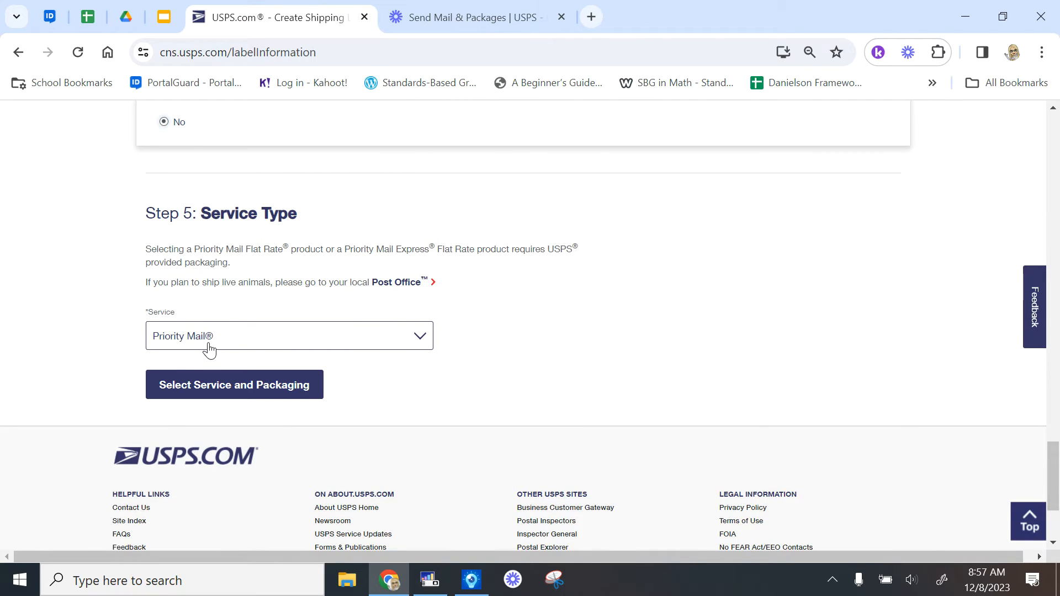
pyautogui.click(250, 385)
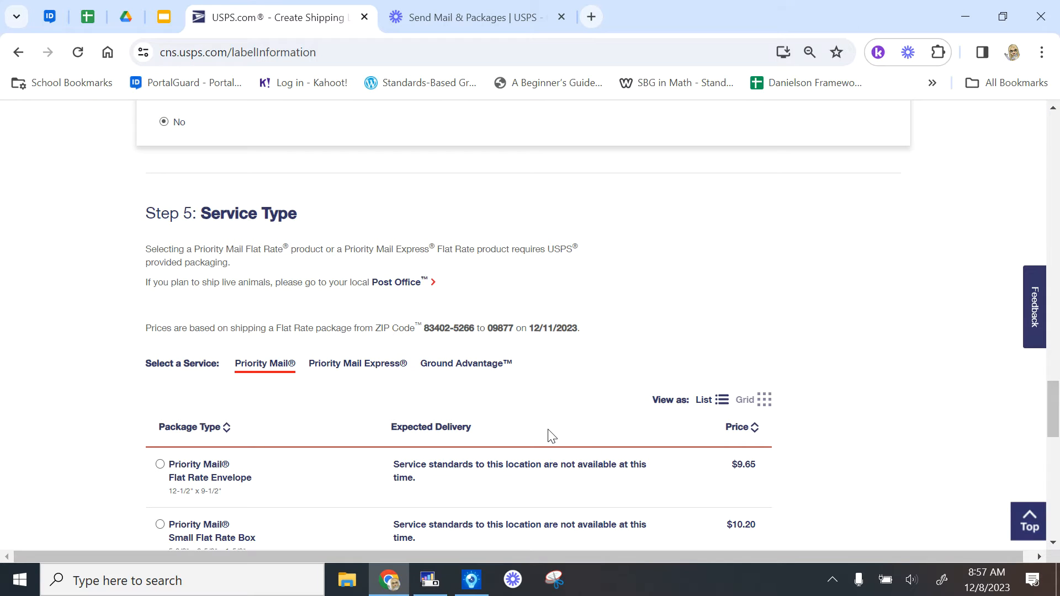
pyautogui.scroll(-3, 665, 334)
pyautogui.scroll(-3, 665, 334)
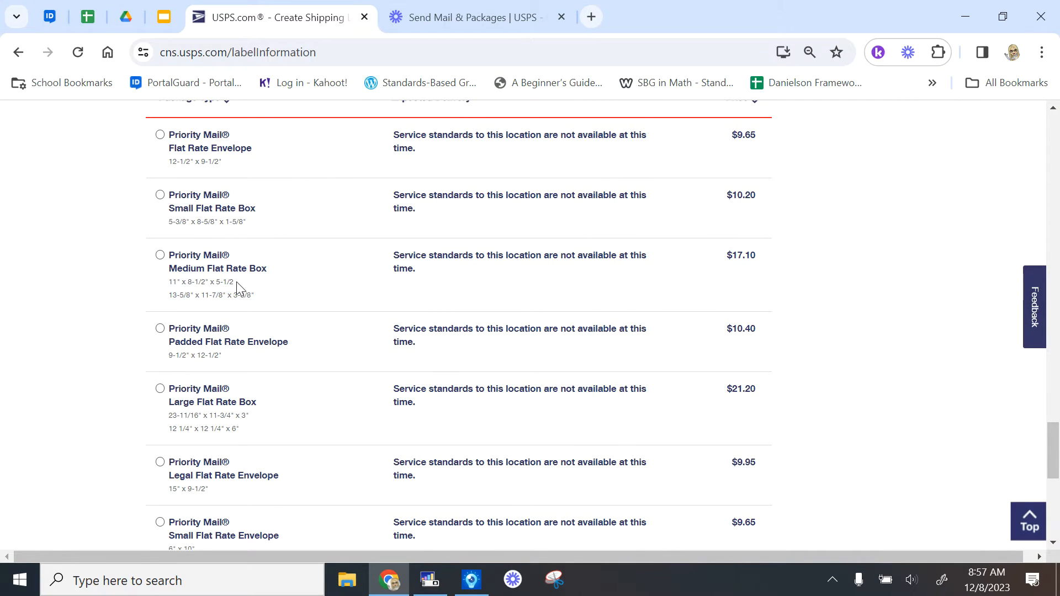
pyautogui.click(160, 256)
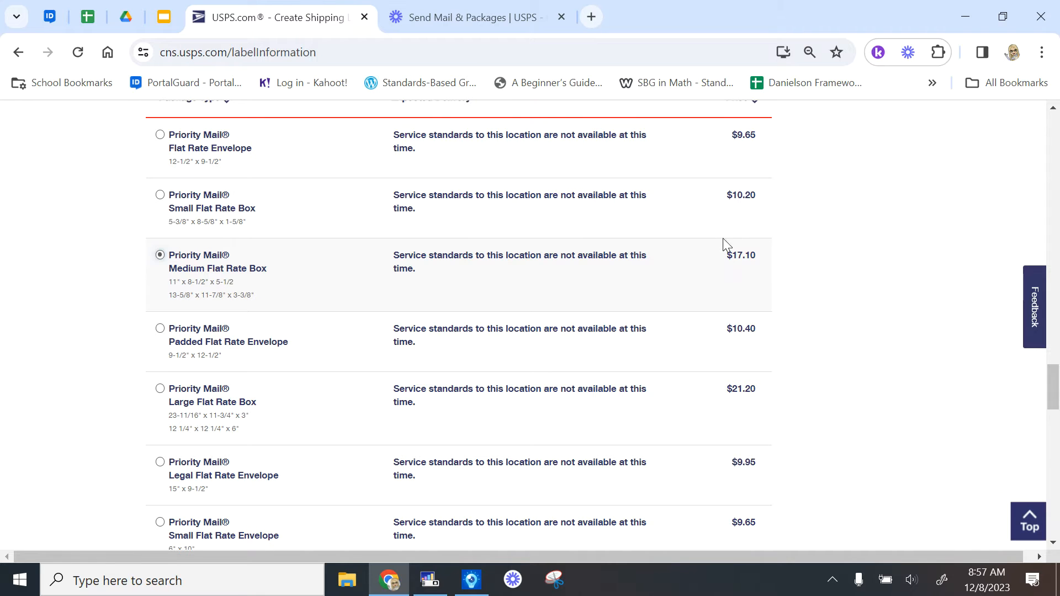
pyautogui.scroll(-10, 824, 293)
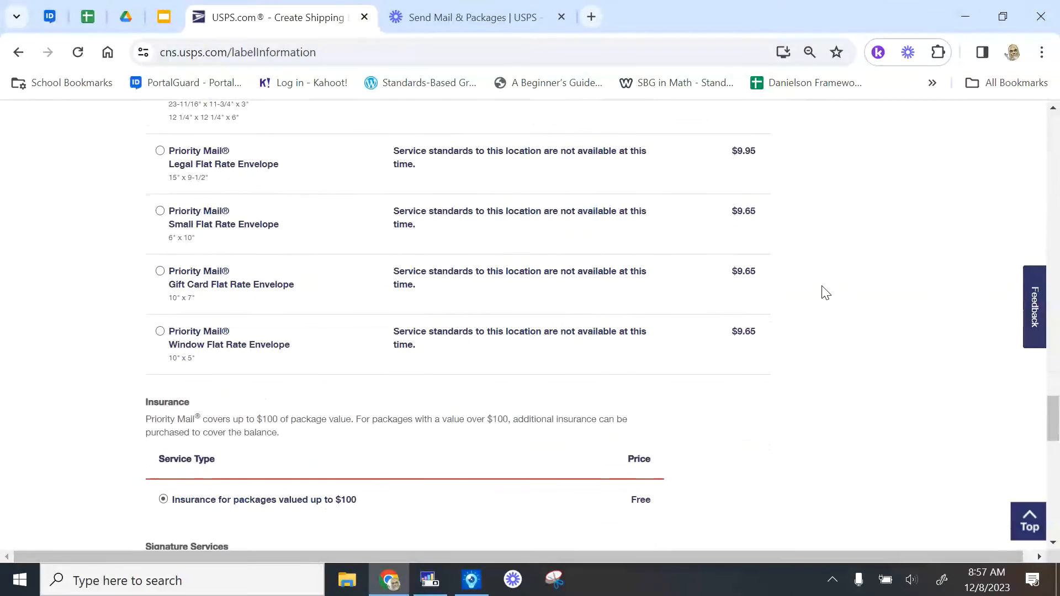
pyautogui.scroll(-1, 824, 293)
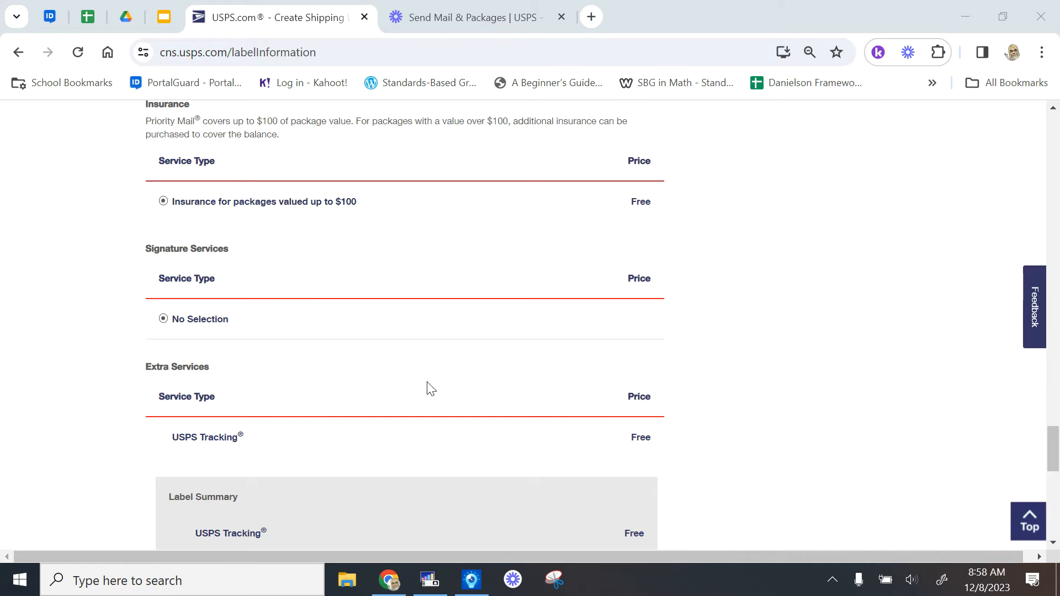
pyautogui.scroll(-2, 347, 390)
pyautogui.scroll(-4, 347, 386)
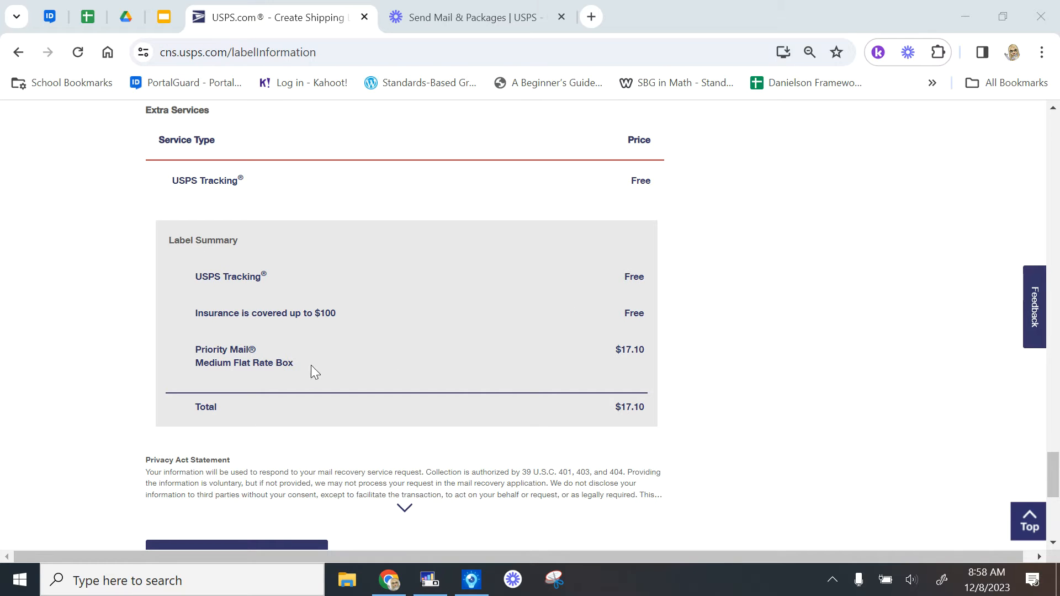
pyautogui.scroll(-2, 721, 397)
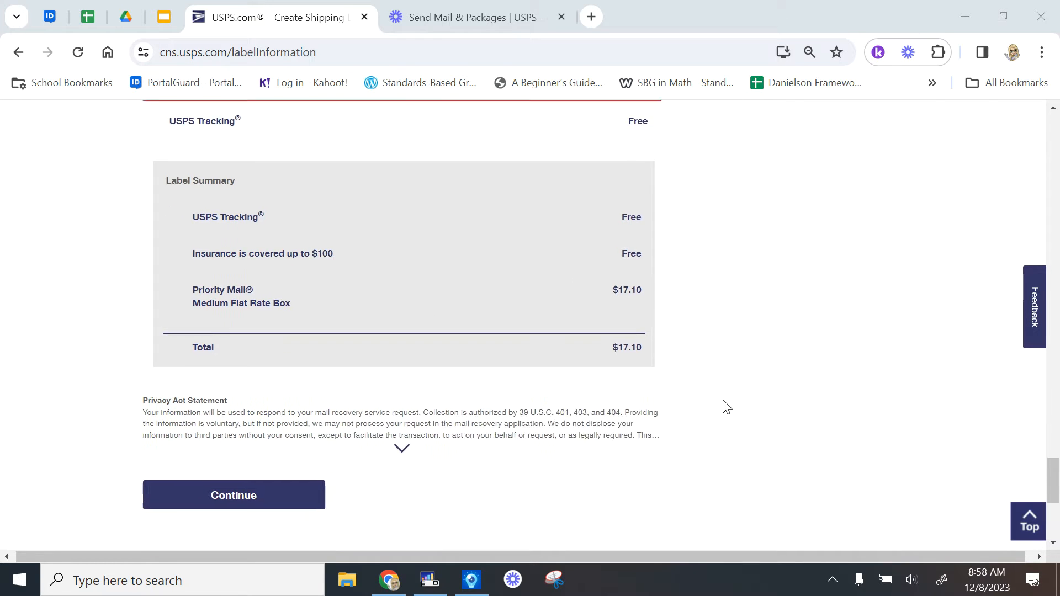
pyautogui.scroll(-2, 602, 432)
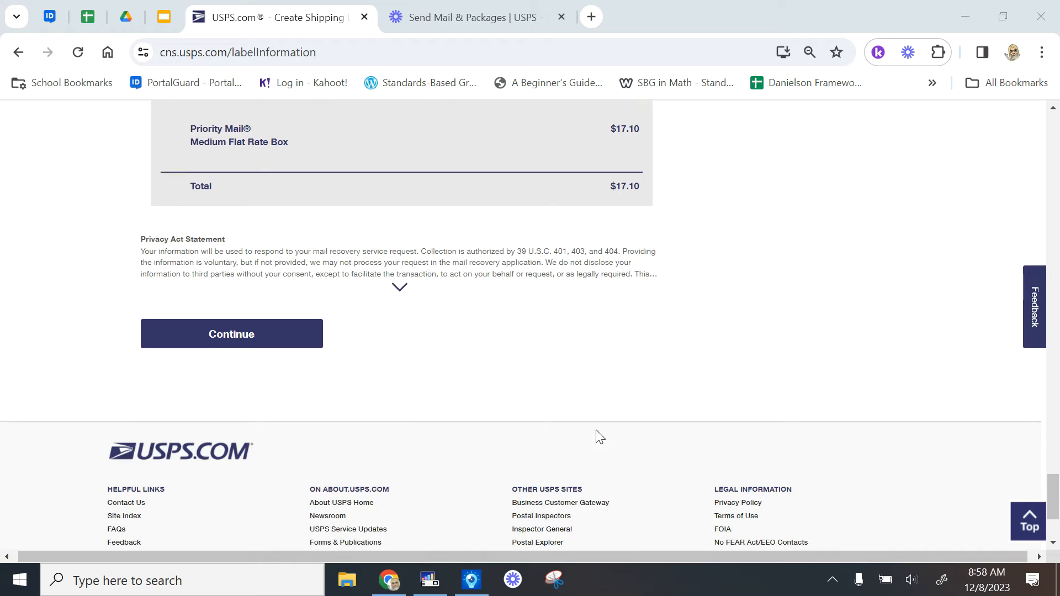
# Proceed to the customs information form and set the contents type to Gifts
pyautogui.click(239, 333)
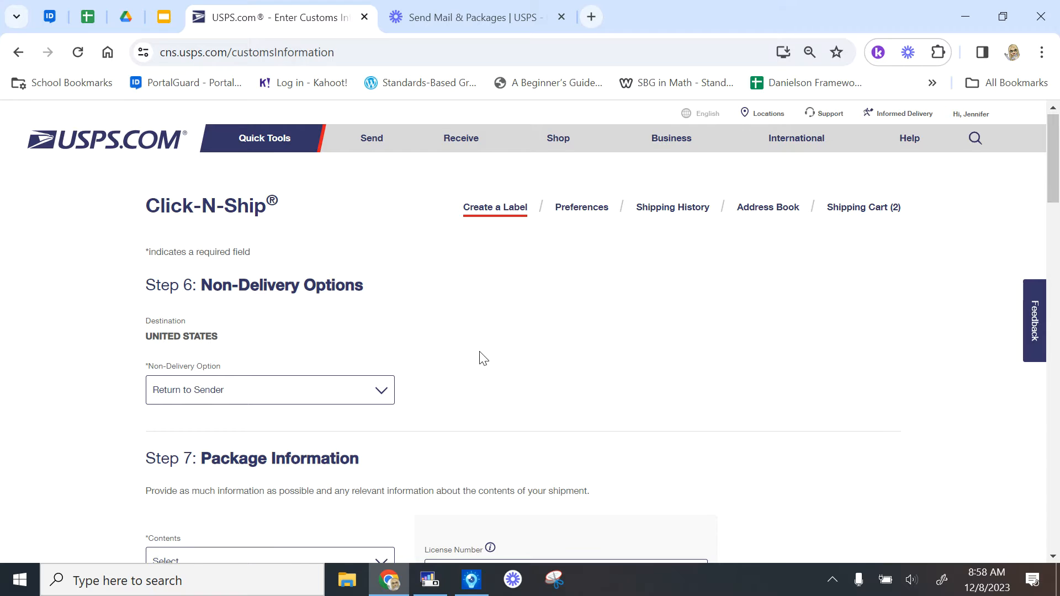
pyautogui.scroll(-2, 479, 358)
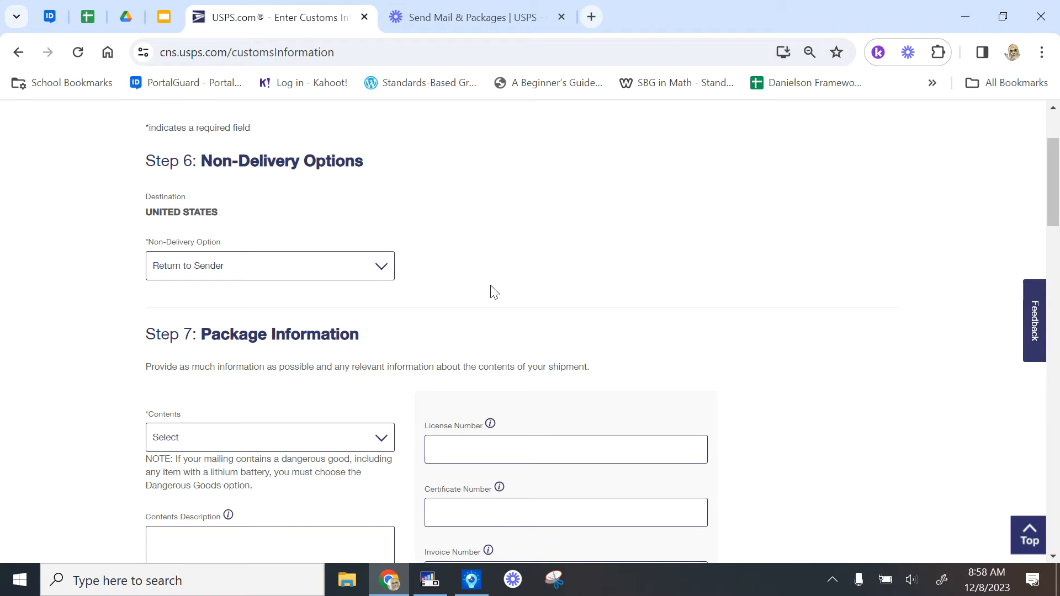
pyautogui.scroll(-4, 639, 321)
pyautogui.scroll(-1, 639, 319)
pyautogui.scroll(1, 638, 319)
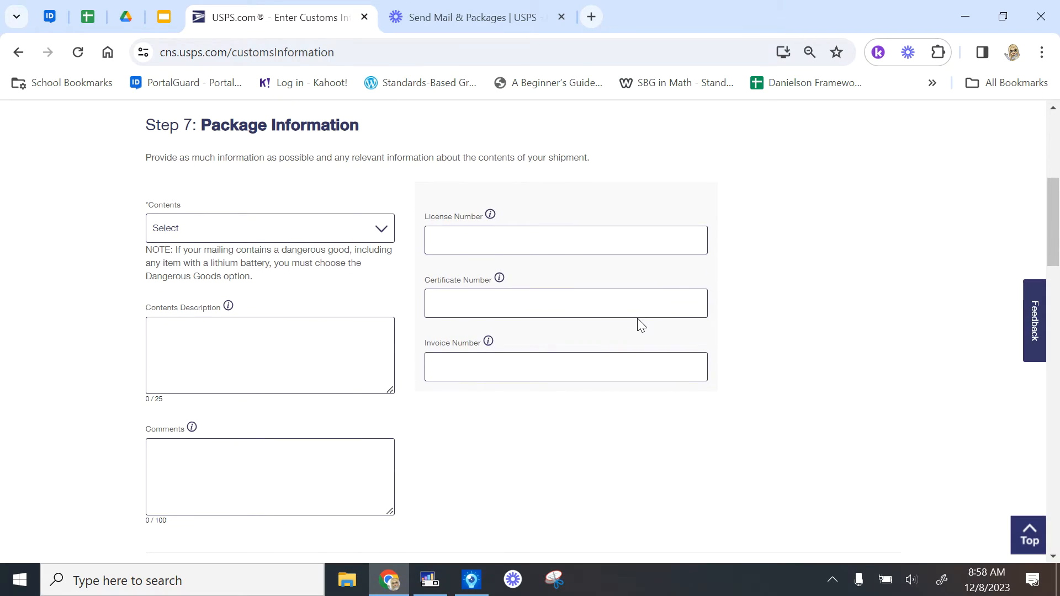
pyautogui.click(375, 234)
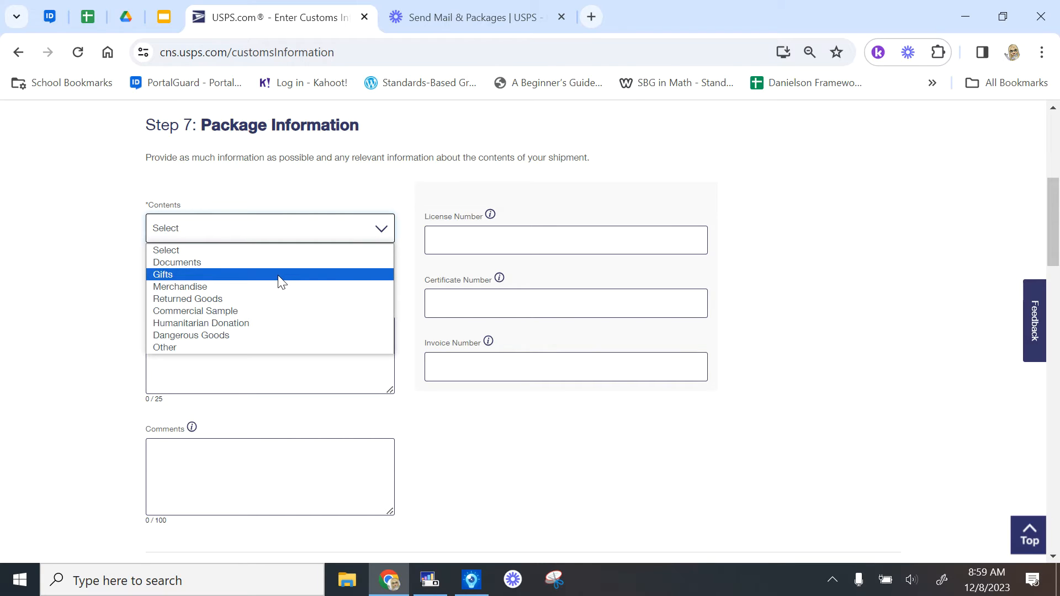
pyautogui.click(281, 275)
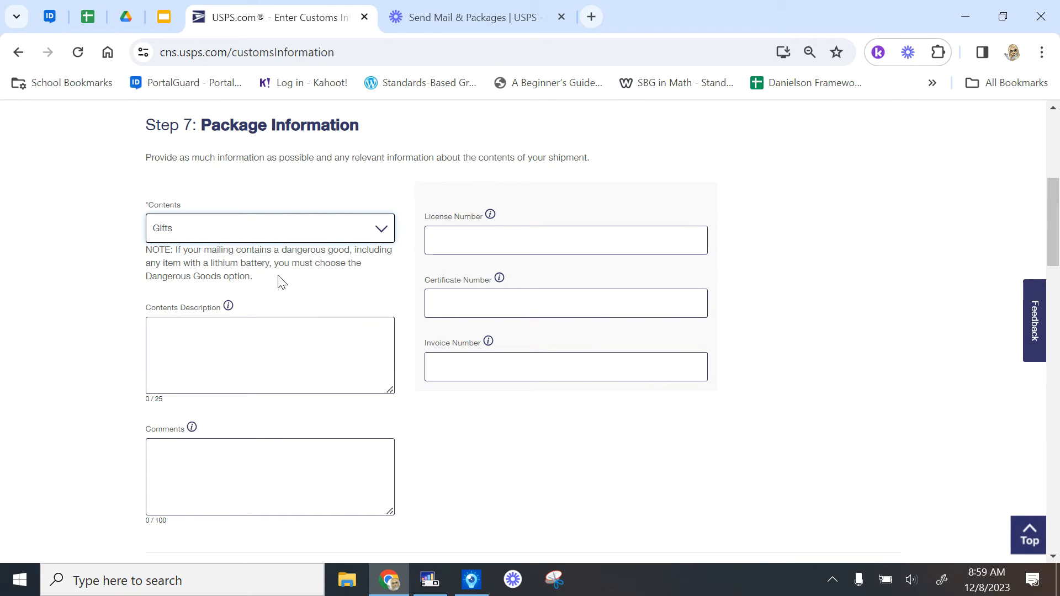
# Describe the contents as 'Snacks, Hygiene', keeping Gifts as the contents type
pyautogui.click(271, 355)
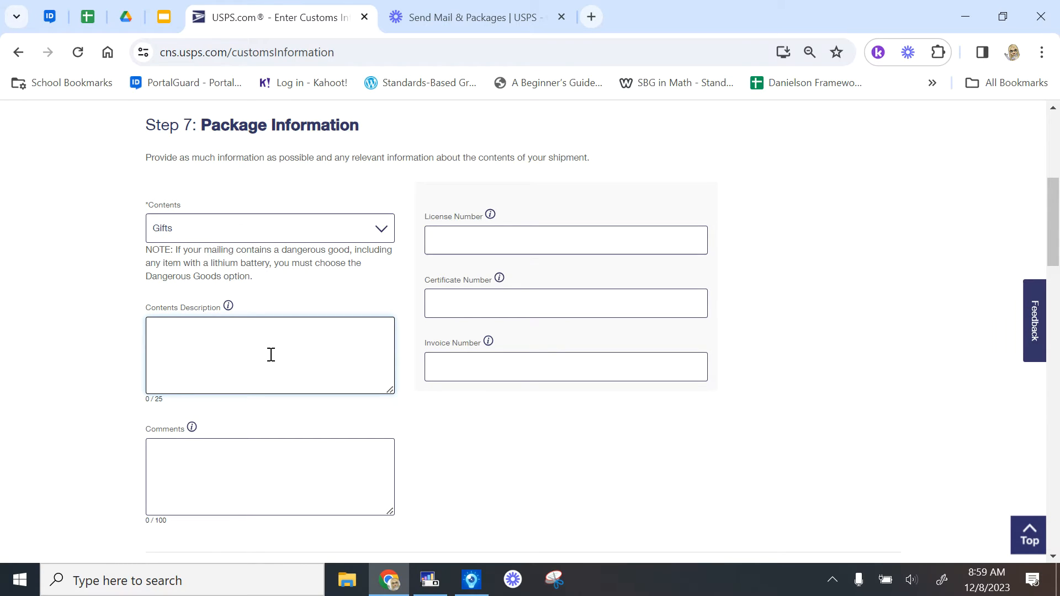
pyautogui.write('sNACK')
pyautogui.press('BackSpace')
pyautogui.press('BackSpace')
pyautogui.press('BackSpace')
pyautogui.press('BackSpace')
pyautogui.write('Snack')
pyautogui.press('BackSpace')
pyautogui.press('BackSpace')
pyautogui.press('BackSpace')
pyautogui.press('BackSpace')
pyautogui.write('cn')
pyautogui.press('BackSpace')
pyautogui.press('BackSpace')
pyautogui.write('nacks, Hygeine')
pyautogui.press('BackSpace')
pyautogui.write('iene,')
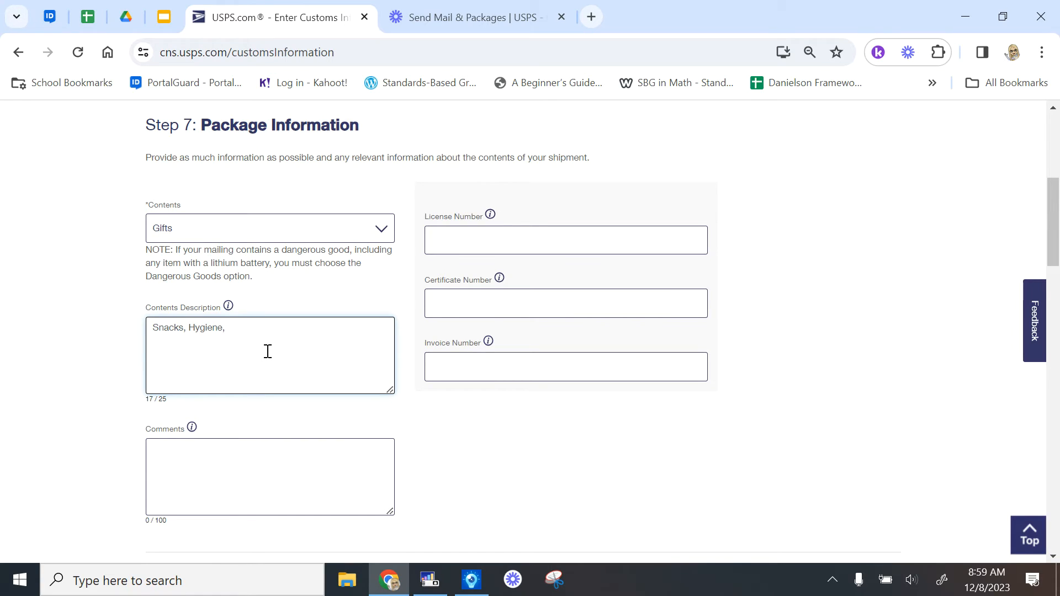
pyautogui.write('Office')
pyautogui.press('BackSpace')
pyautogui.press('BackSpace')
pyautogui.press('BackSpace')
pyautogui.click(262, 231)
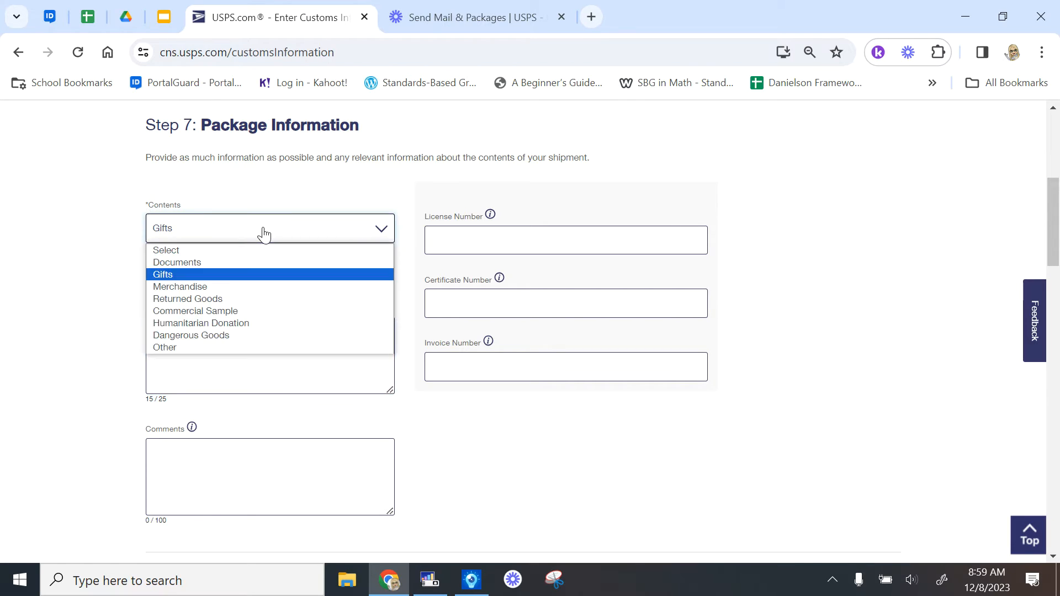
pyautogui.click(260, 275)
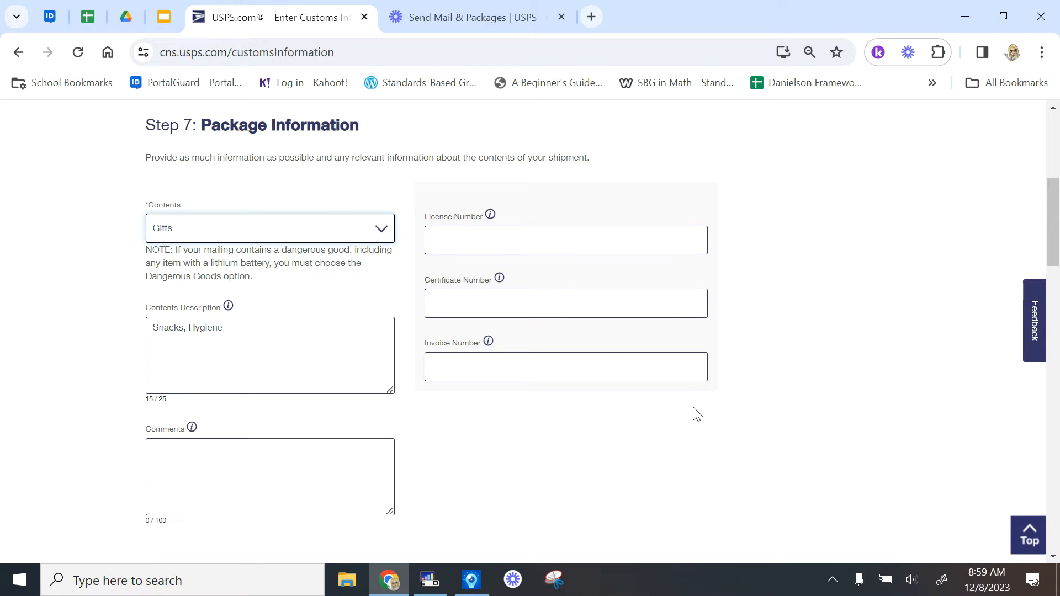
# Scroll down to the blank Step 8 Item Information fields
pyautogui.scroll(-6, 696, 414)
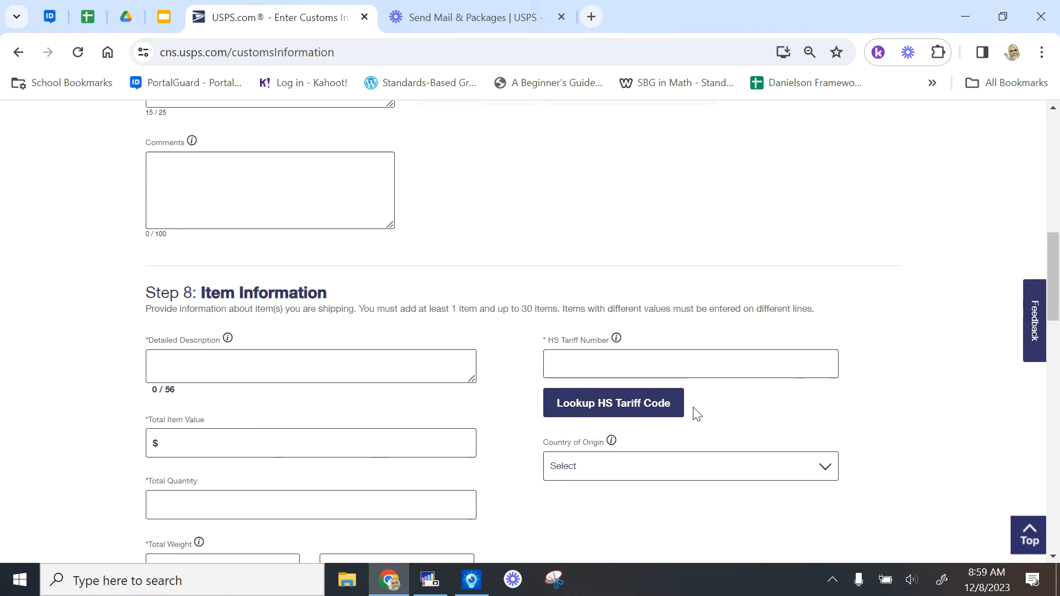
pyautogui.scroll(-2, 696, 414)
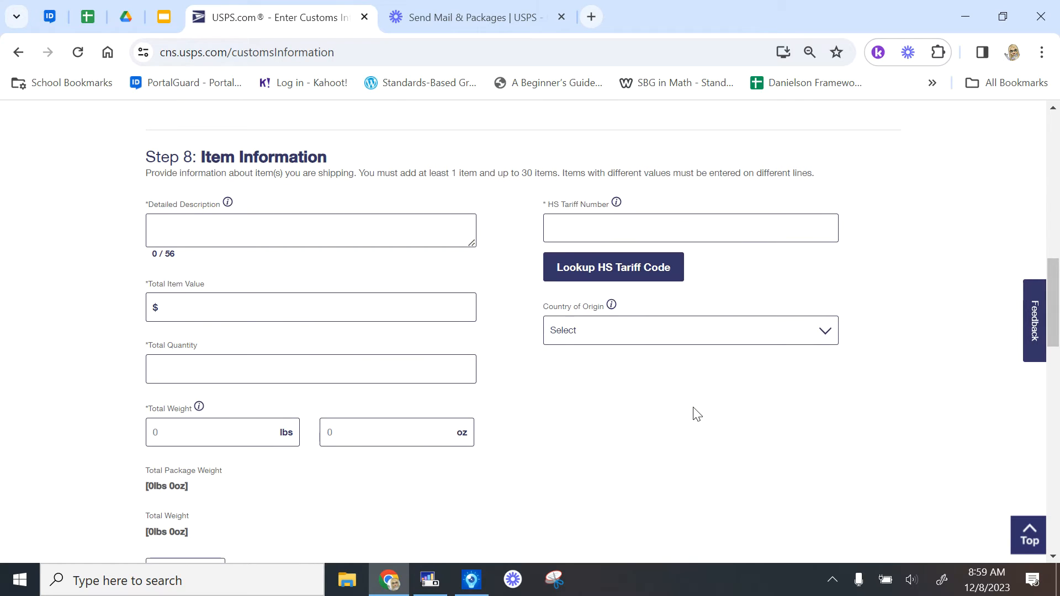
pyautogui.scroll(-1, 696, 414)
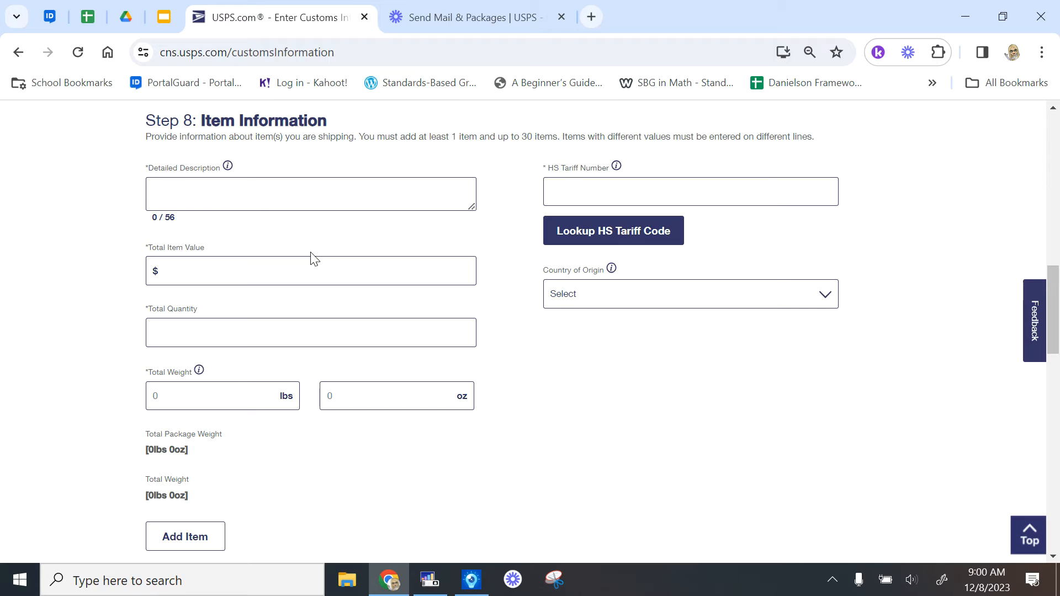
# Enter item Goldfish Crackers - 6pk, value $6.38, quantity 1, weight 0 lbs 13 oz
pyautogui.click(266, 193)
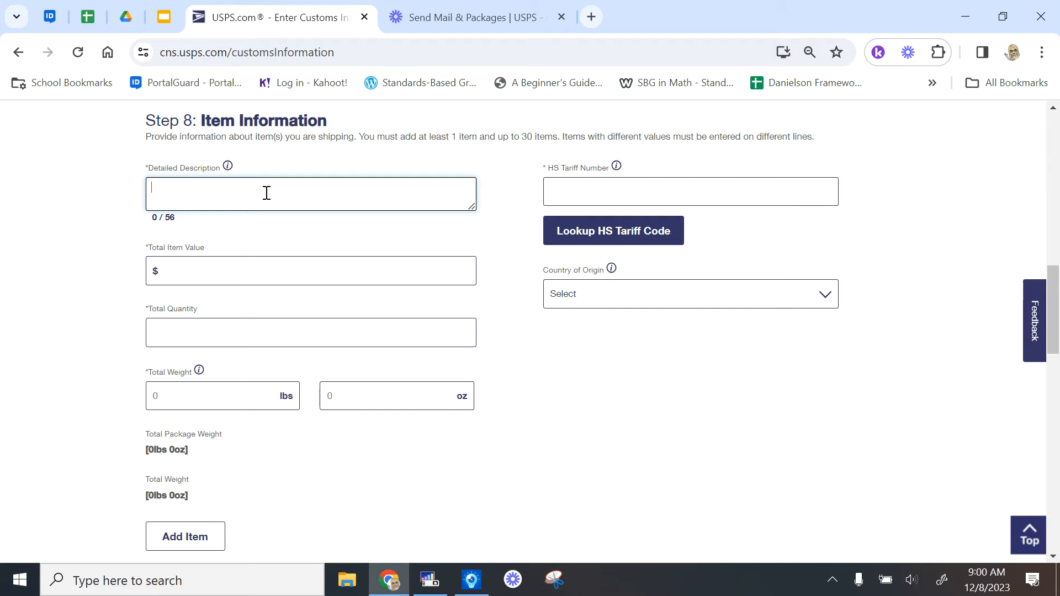
pyautogui.write('Goldfish Cracks')
pyautogui.write('rs - 6pk')
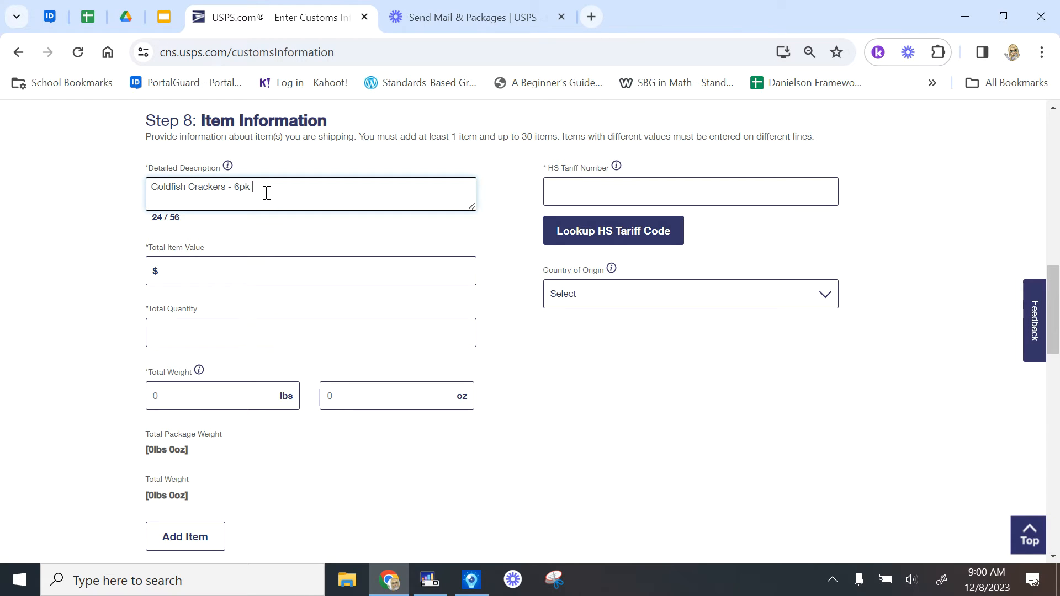
pyautogui.click(181, 266)
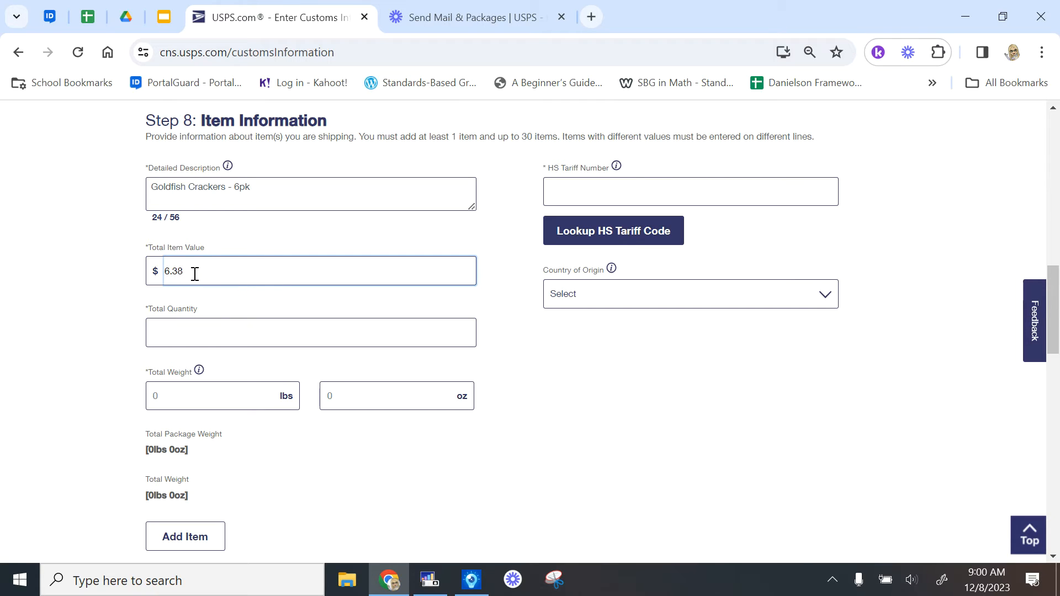
pyautogui.click(188, 328)
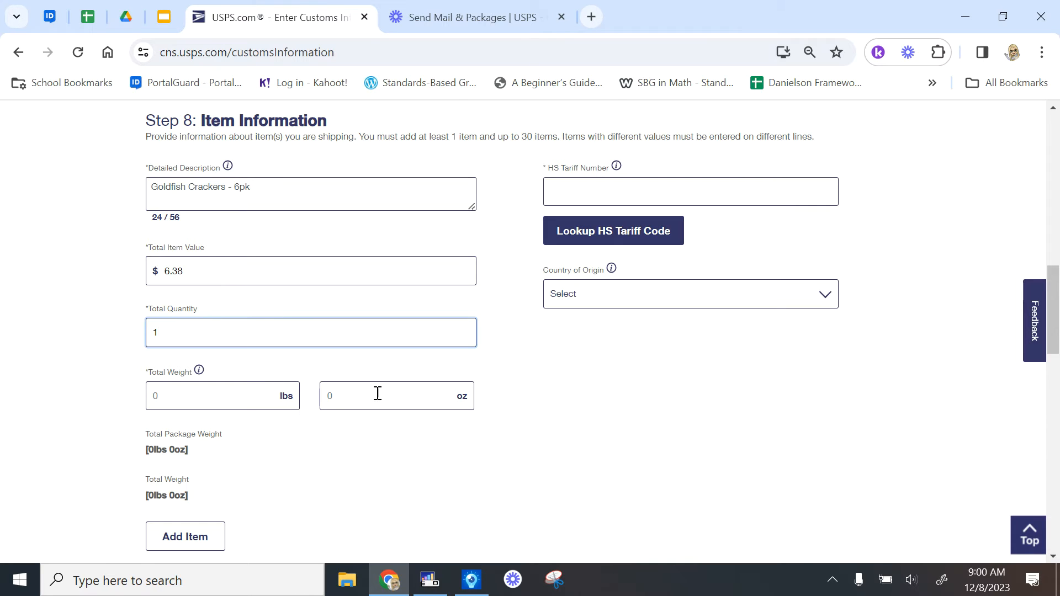
pyautogui.click(417, 398)
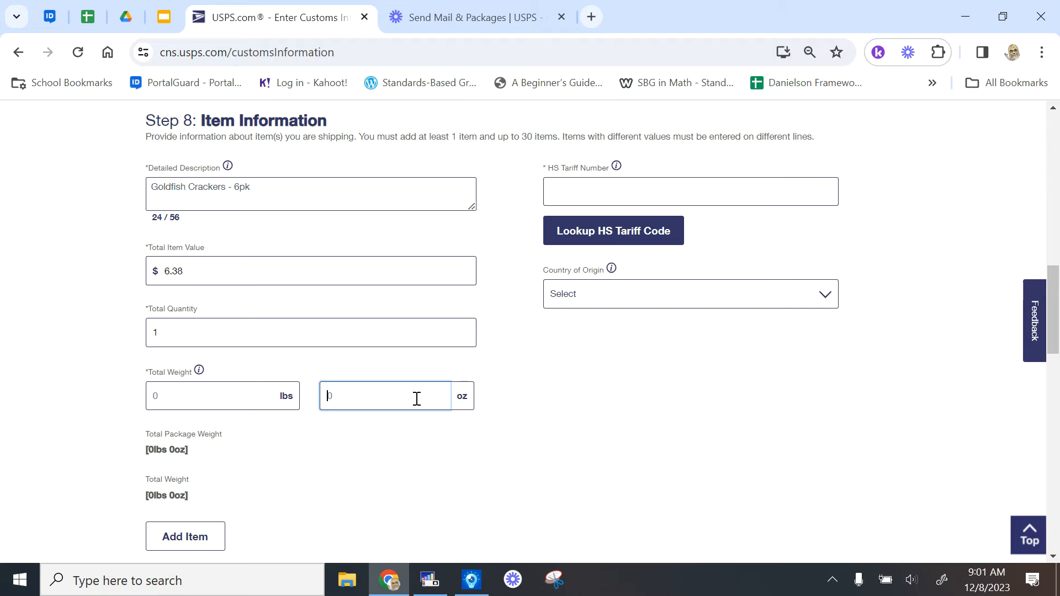
pyautogui.write('13')
pyautogui.moveTo(233, 186); pyautogui.dragTo(257, 190)
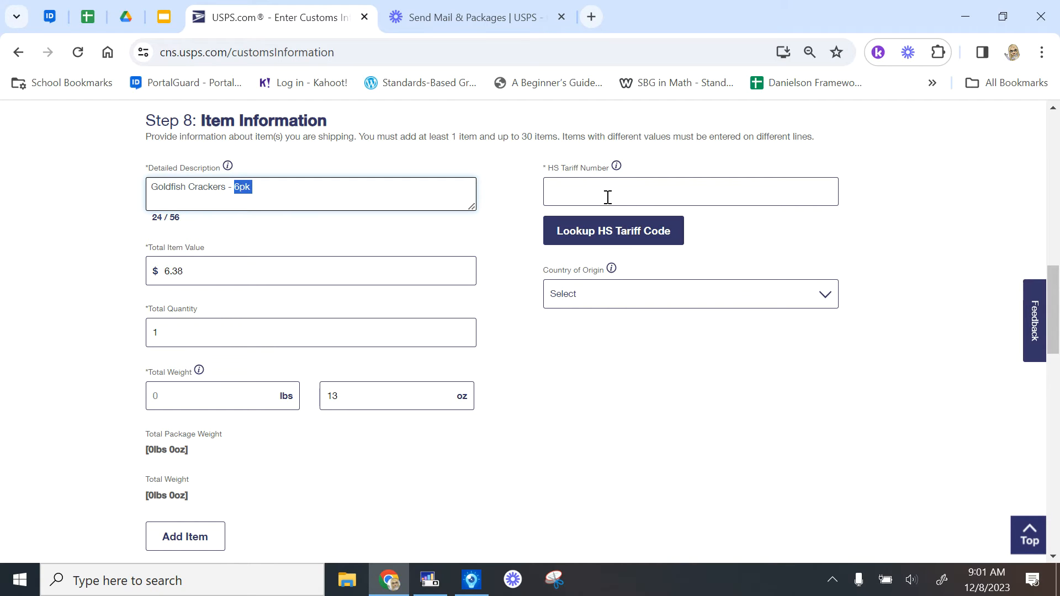
# Use the HS tariff lookup to classify the crackers as Food & Groceries, sub-category Treats
pyautogui.click(594, 232)
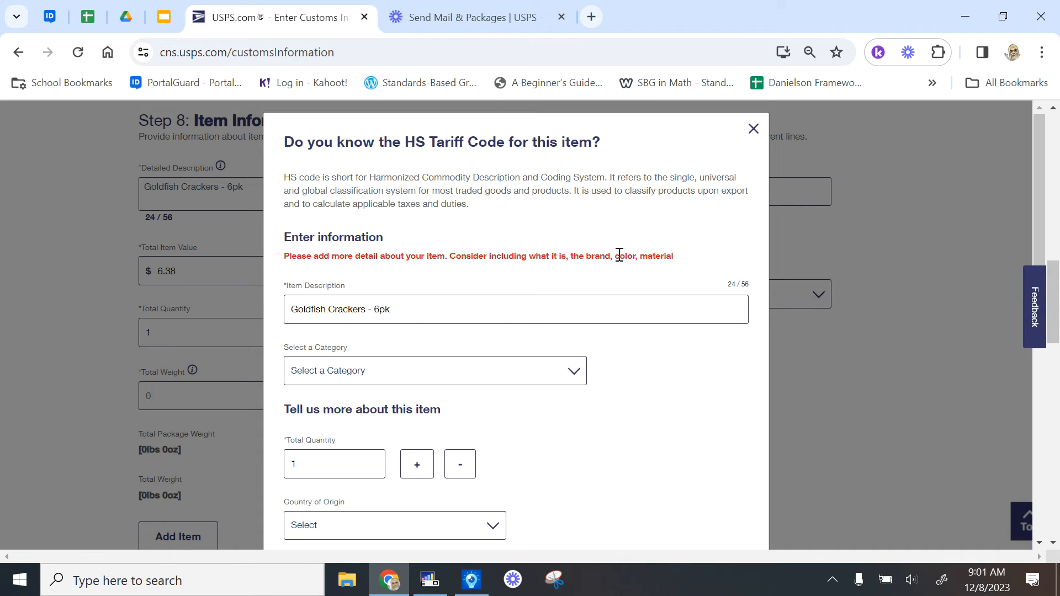
pyautogui.scroll(-2, 644, 359)
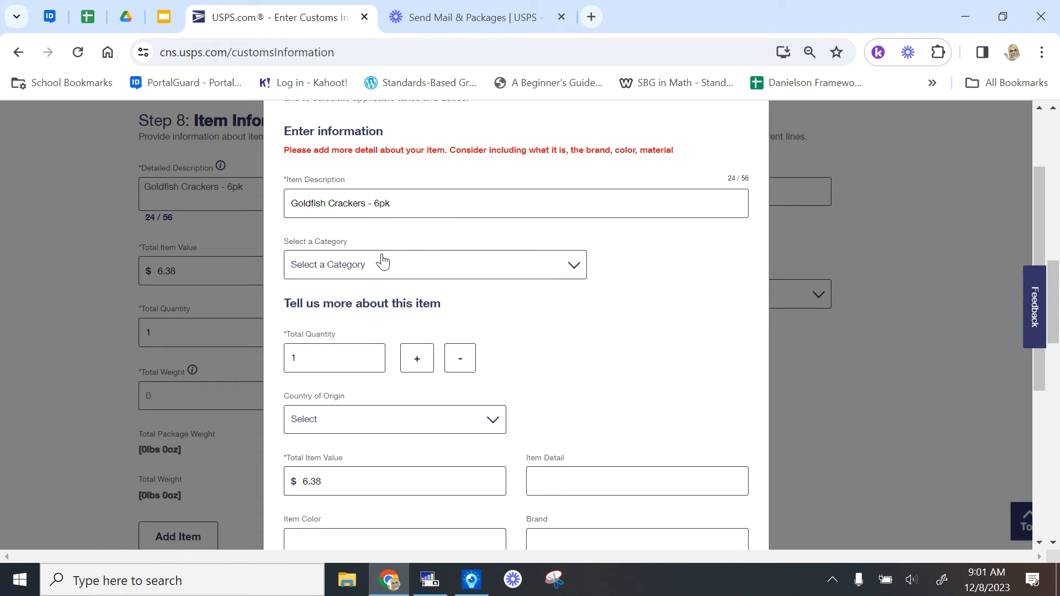
pyautogui.scroll(-1, 507, 298)
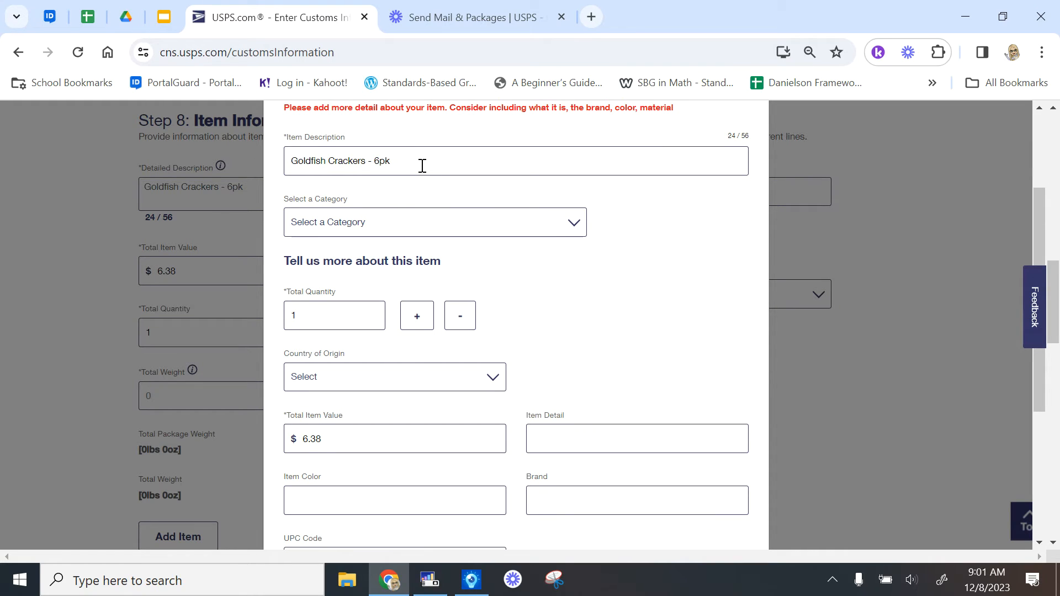
pyautogui.click(570, 226)
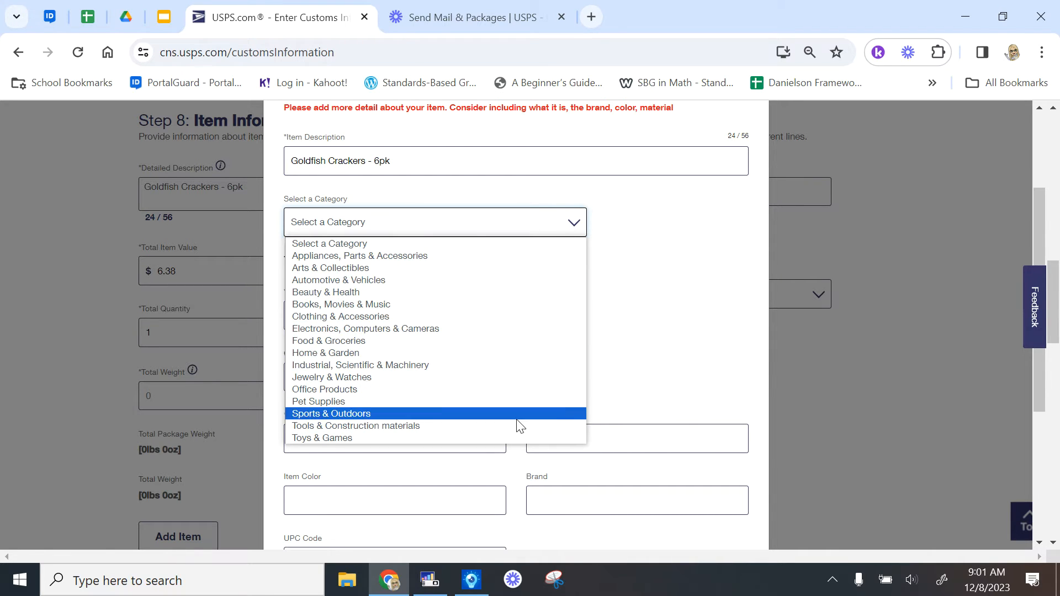
pyautogui.click(507, 342)
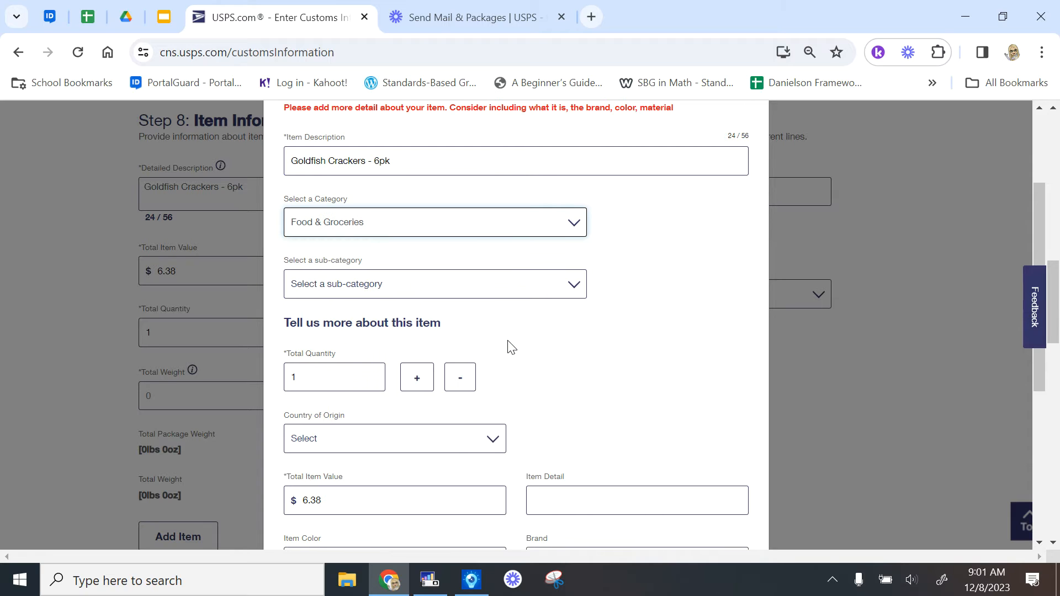
pyautogui.click(573, 287)
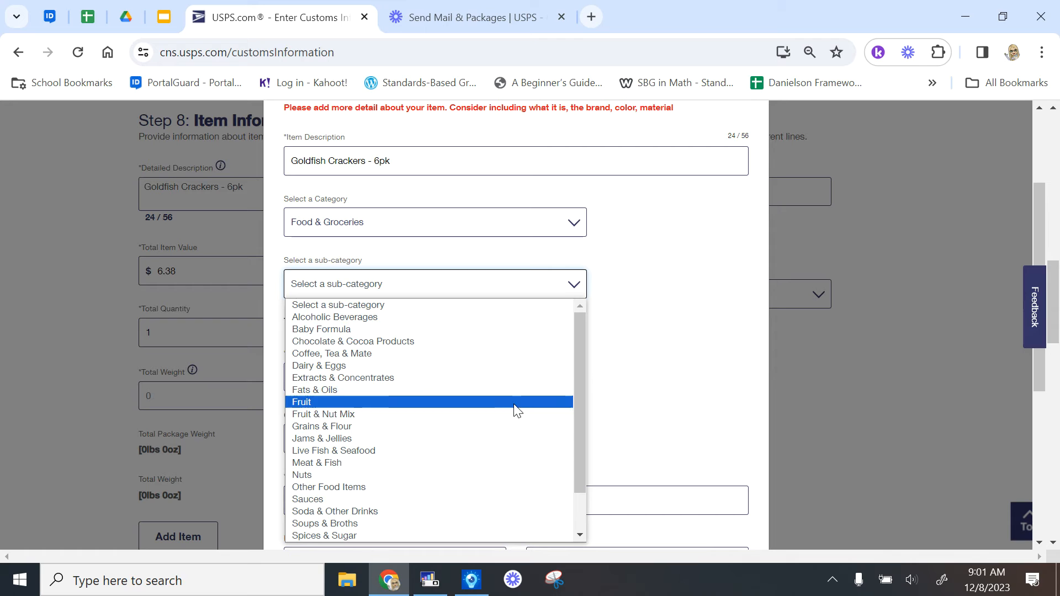
pyautogui.moveTo(578, 395); pyautogui.dragTo(591, 465)
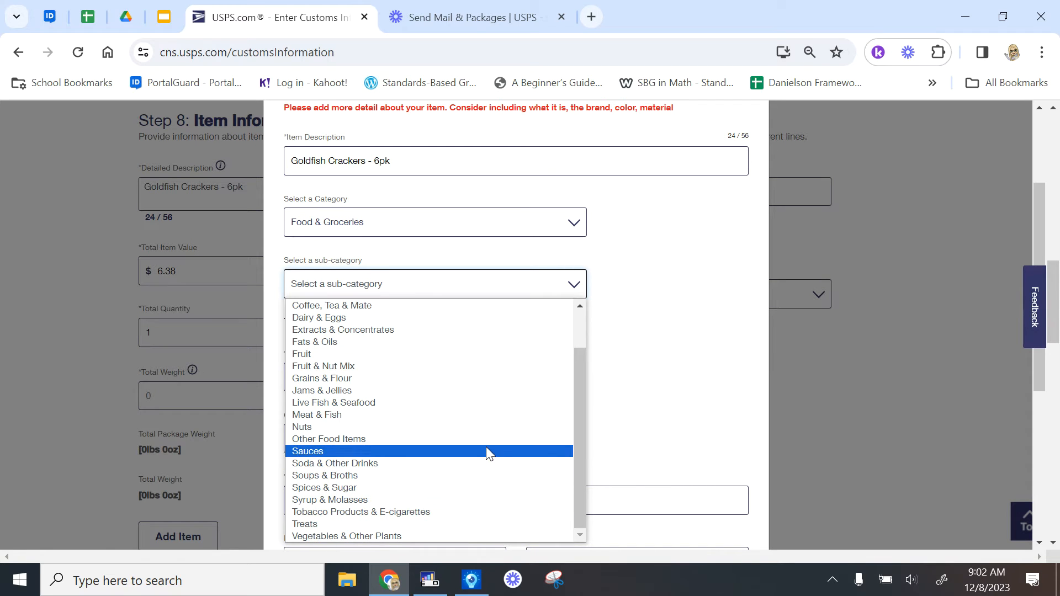
pyautogui.click(491, 531)
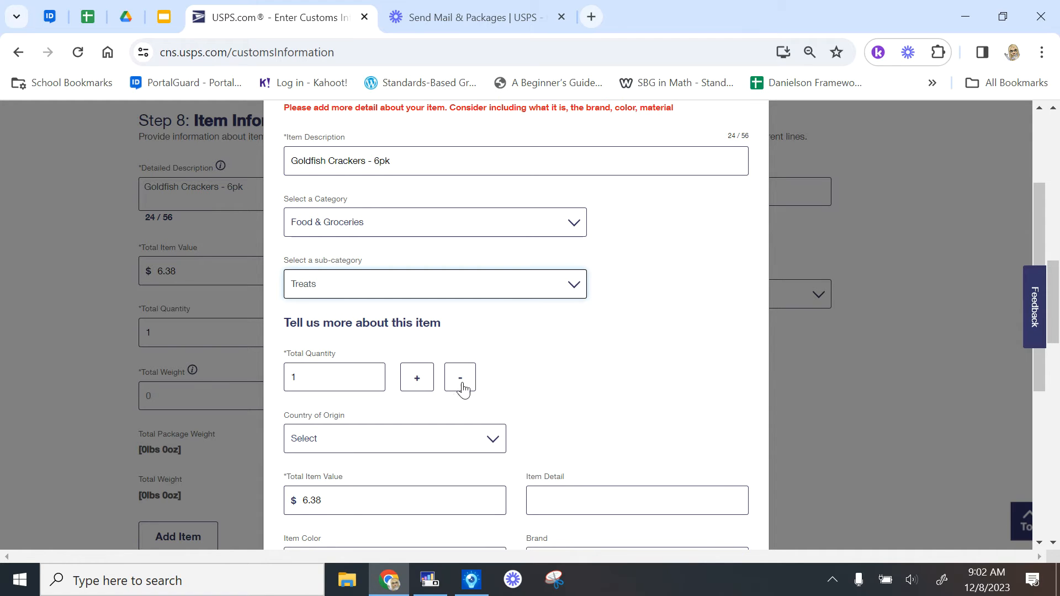
pyautogui.scroll(-2, 513, 385)
# Set the Goldfish Crackers origin to United States, detail 'Goldfish cracker packages', and brand Pepperidge Farm
pyautogui.click(491, 293)
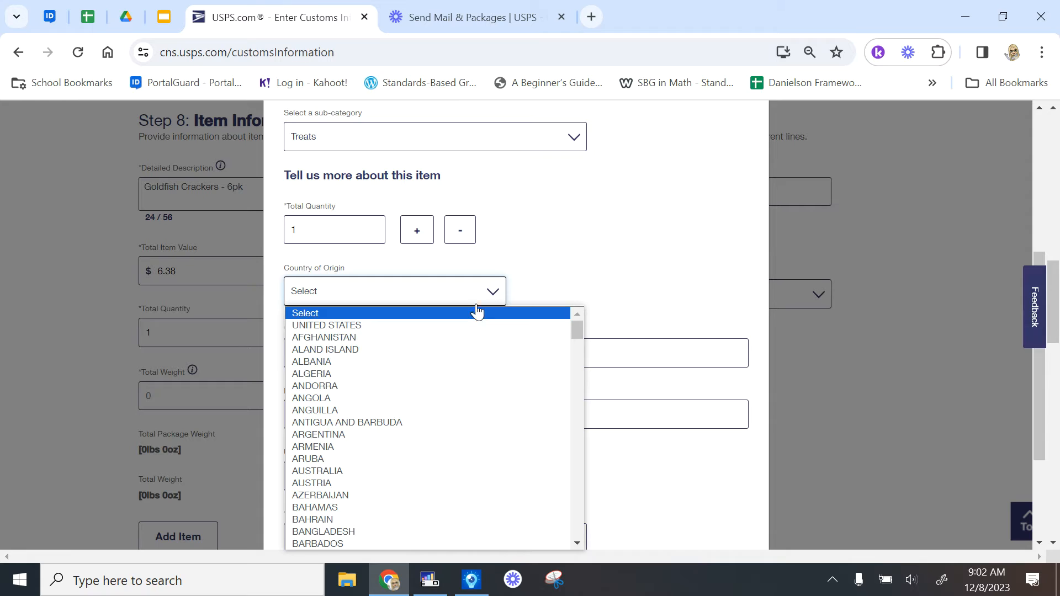
pyautogui.click(473, 325)
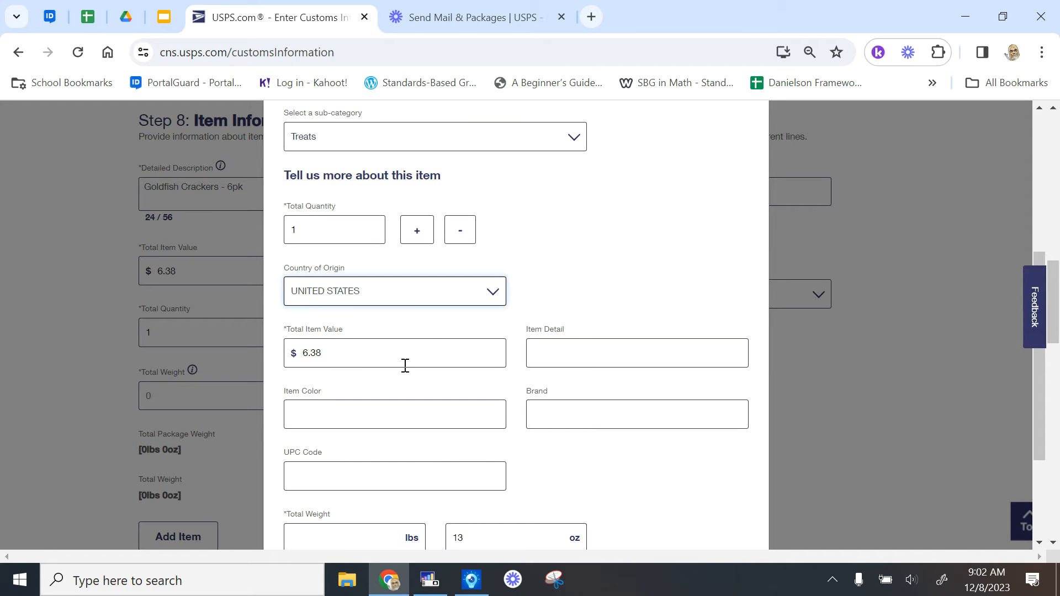
pyautogui.click(589, 349)
pyautogui.write('Goldfis')
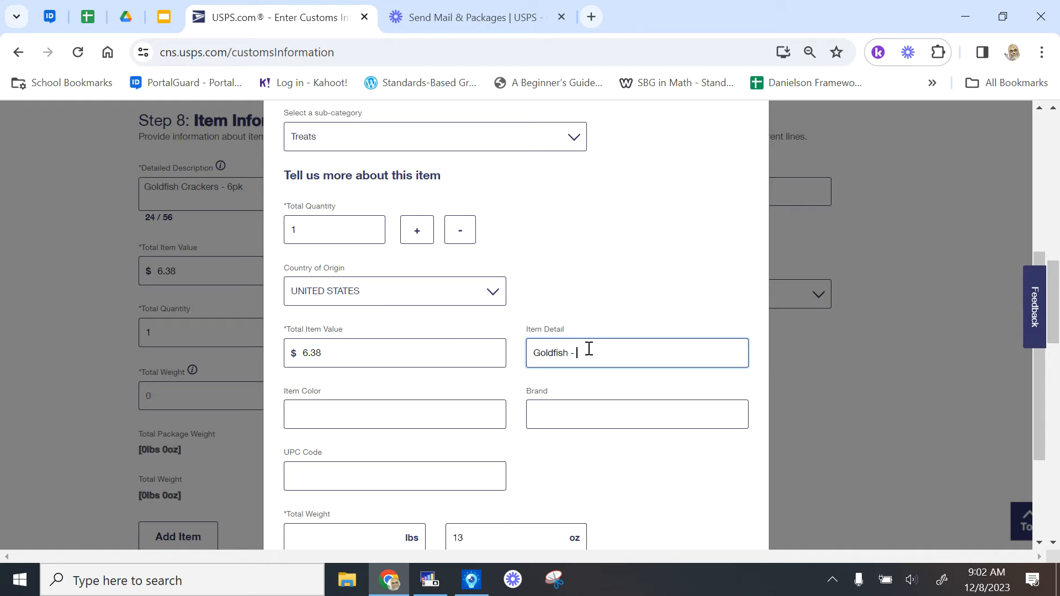
pyautogui.write('h cracker packages')
pyautogui.click(585, 420)
pyautogui.write('Pepperidge Far')
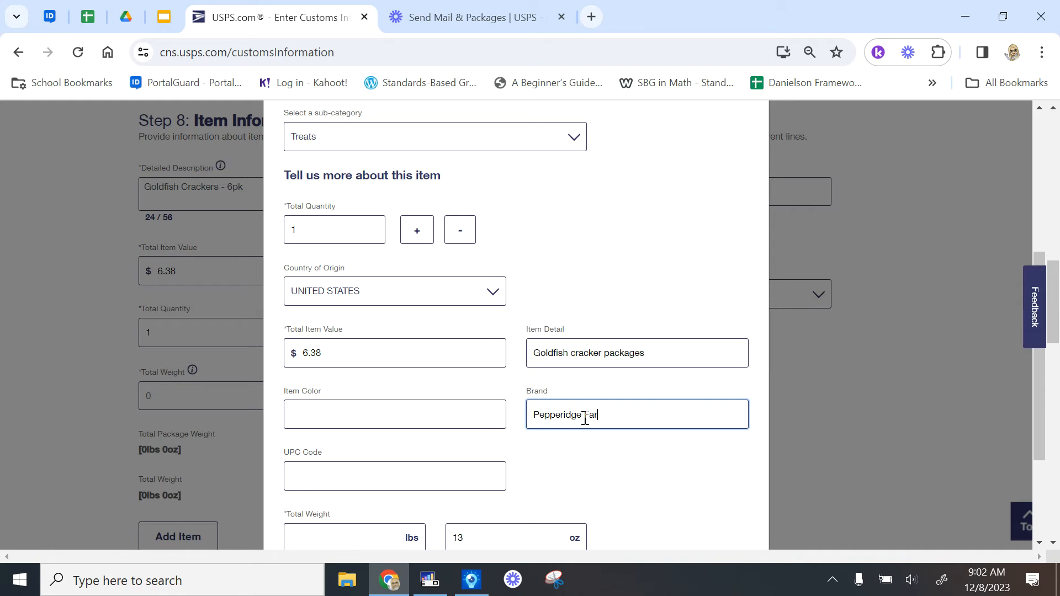
pyautogui.write(' Farm')
pyautogui.scroll(-3, 632, 458)
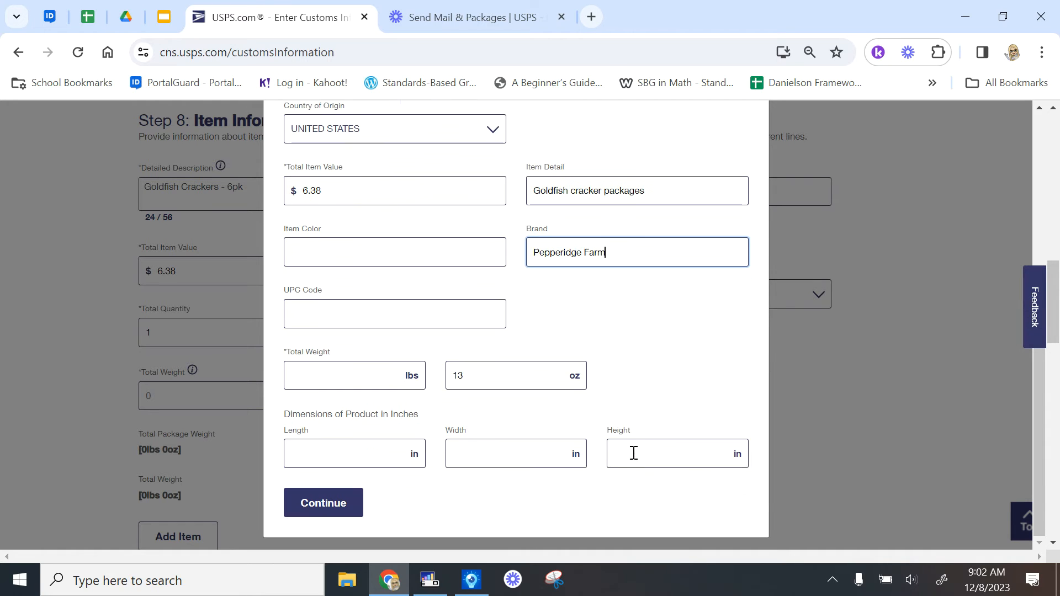
pyautogui.click(417, 317)
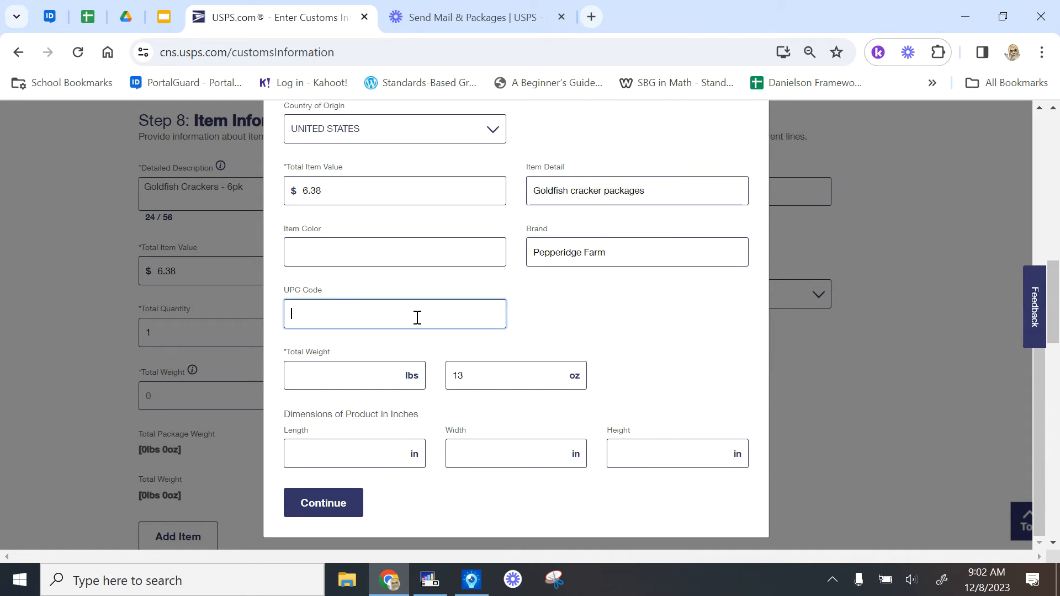
pyautogui.write('1234567890')
pyautogui.scroll(3, 511, 332)
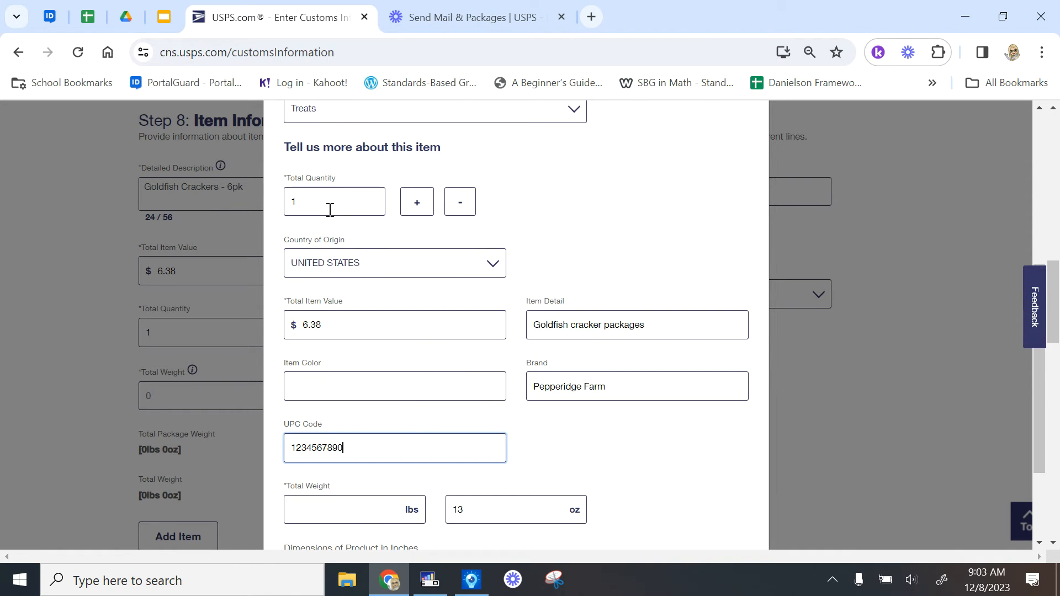
pyautogui.press('super+d')
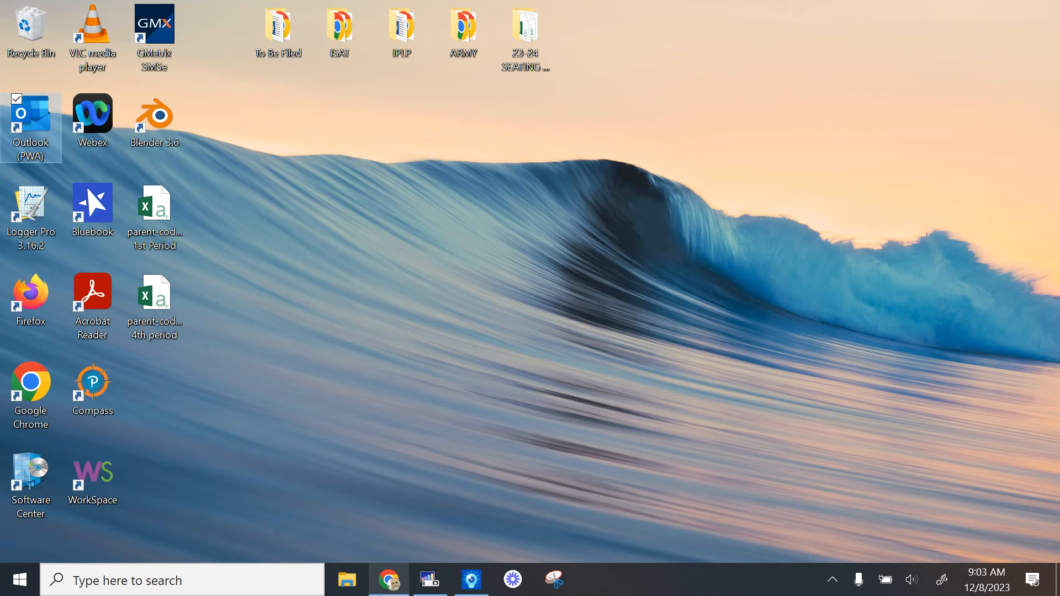
pyautogui.click(389, 578)
pyautogui.scroll(5, 403, 336)
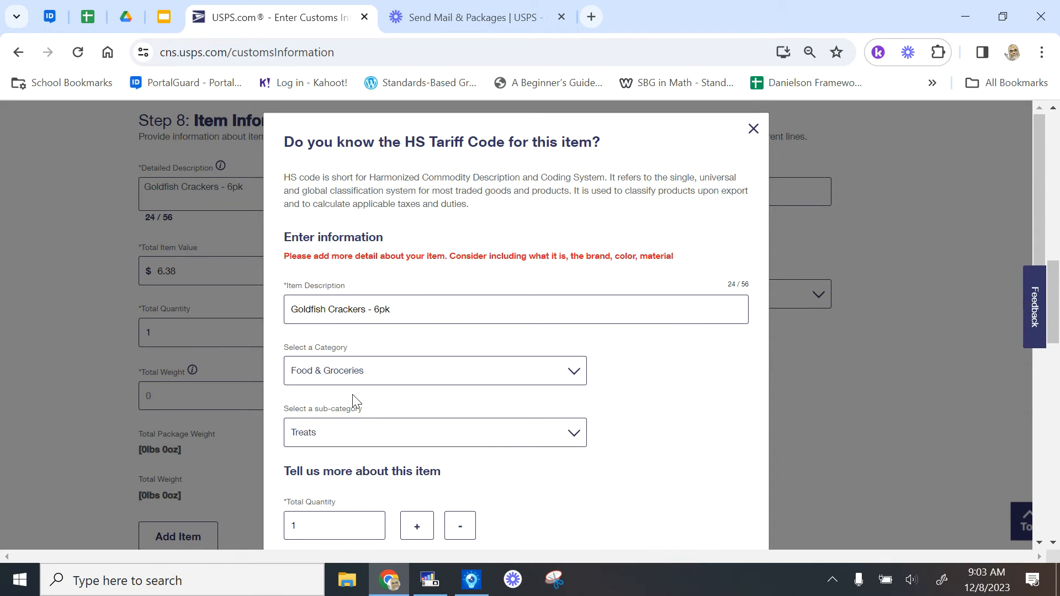
pyautogui.scroll(-4, 337, 420)
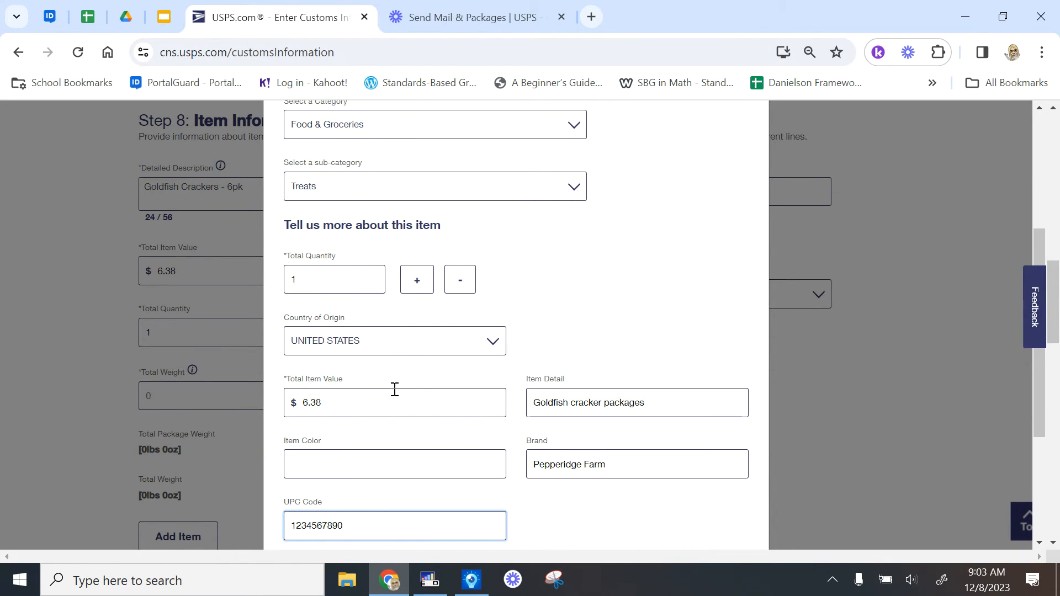
pyautogui.scroll(-2, 418, 449)
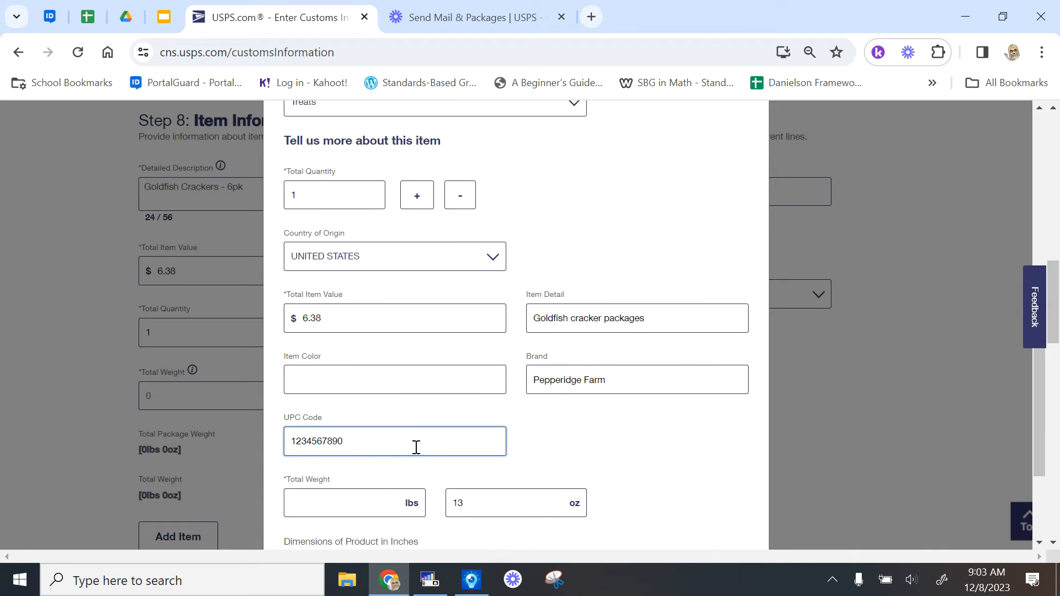
pyautogui.scroll(-2, 506, 380)
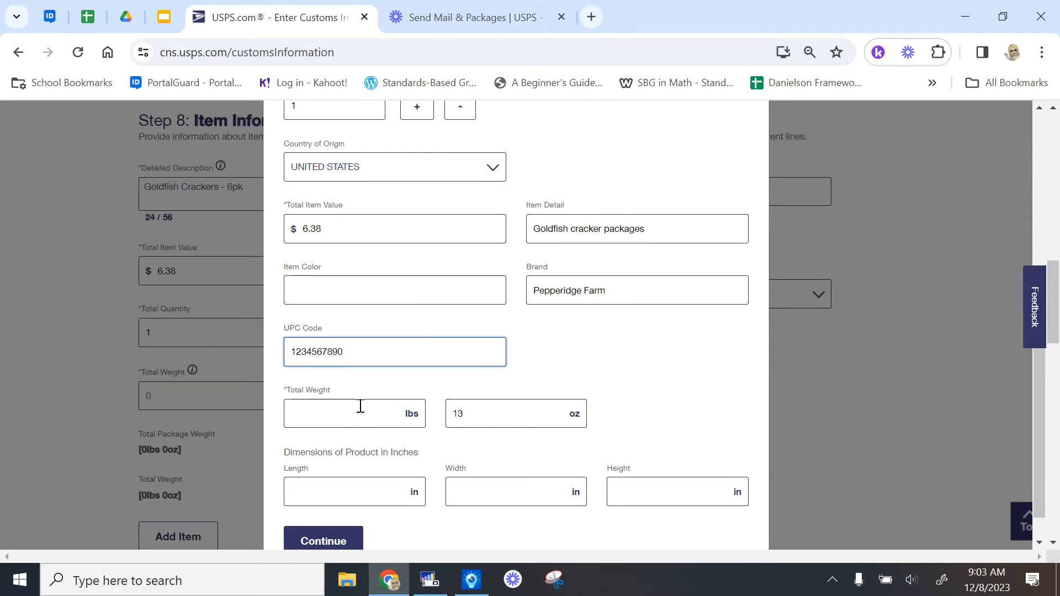
pyautogui.scroll(-1, 568, 431)
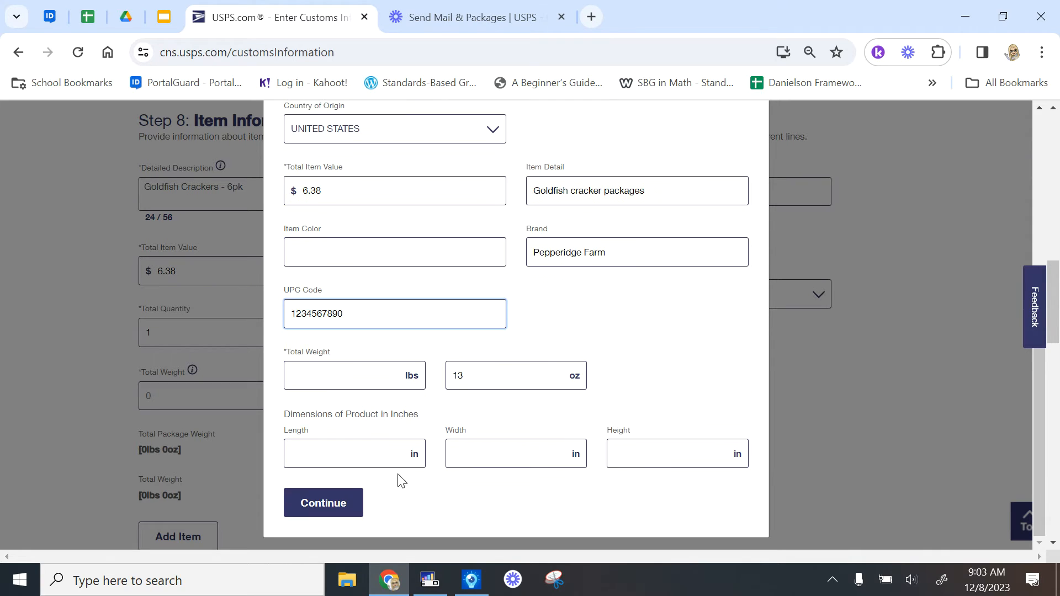
pyautogui.click(341, 504)
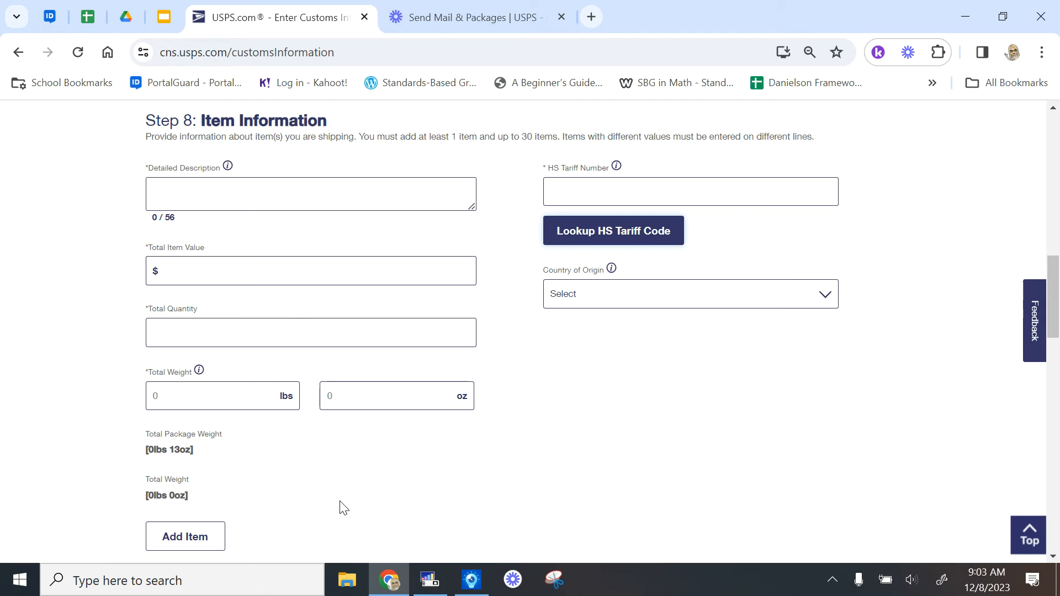
# Enter the second item as Toothbrush, value $1.97, quantity 1, weight 6 oz
pyautogui.scroll(-2, 773, 417)
pyautogui.scroll(-4, 773, 417)
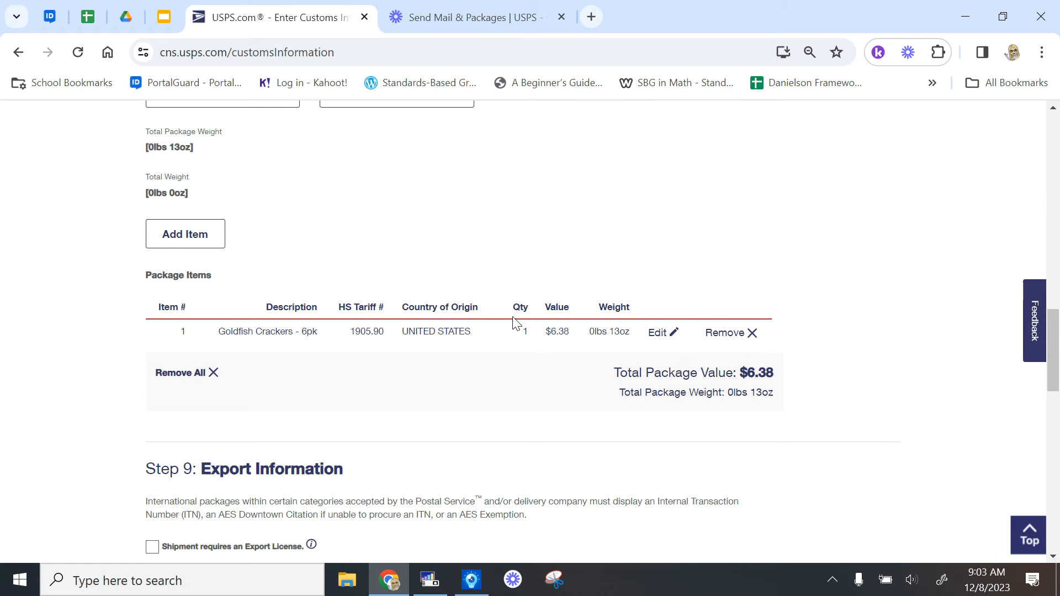
pyautogui.scroll(7, 513, 323)
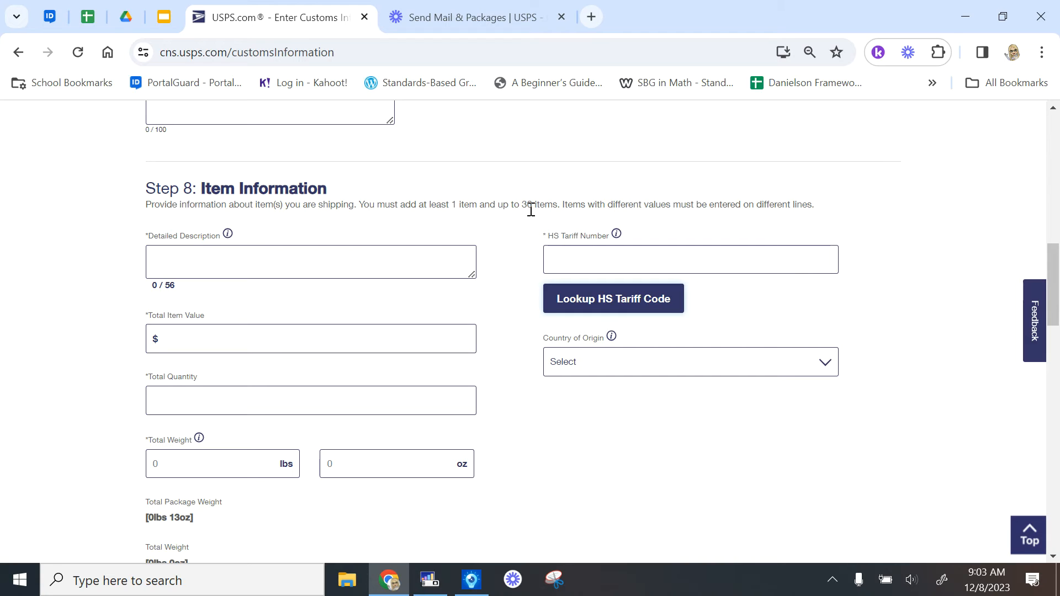
pyautogui.scroll(-7, 513, 442)
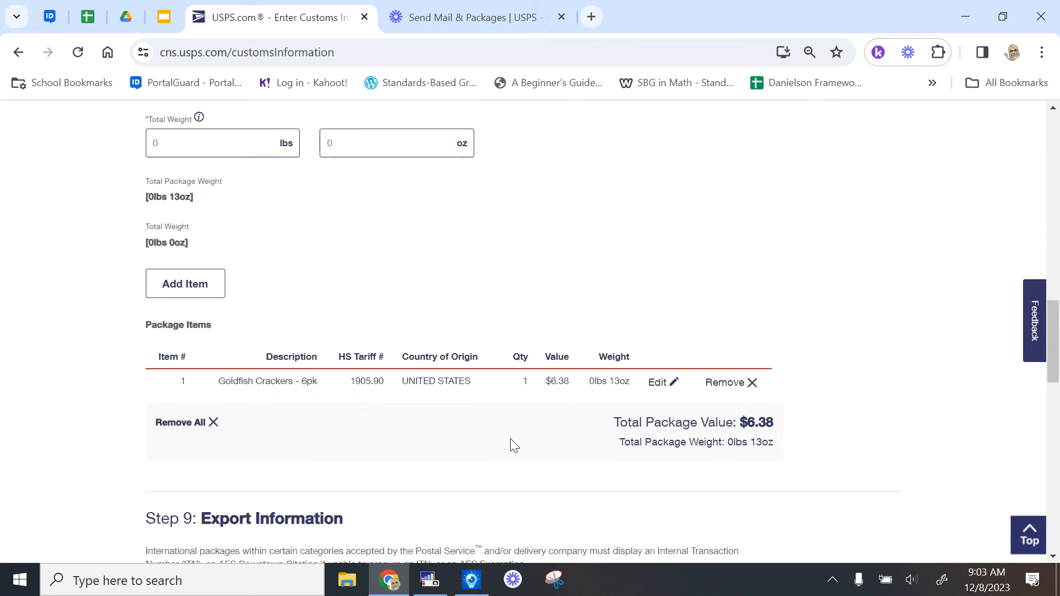
pyautogui.scroll(6, 514, 443)
pyautogui.scroll(2, 513, 444)
pyautogui.click(371, 321)
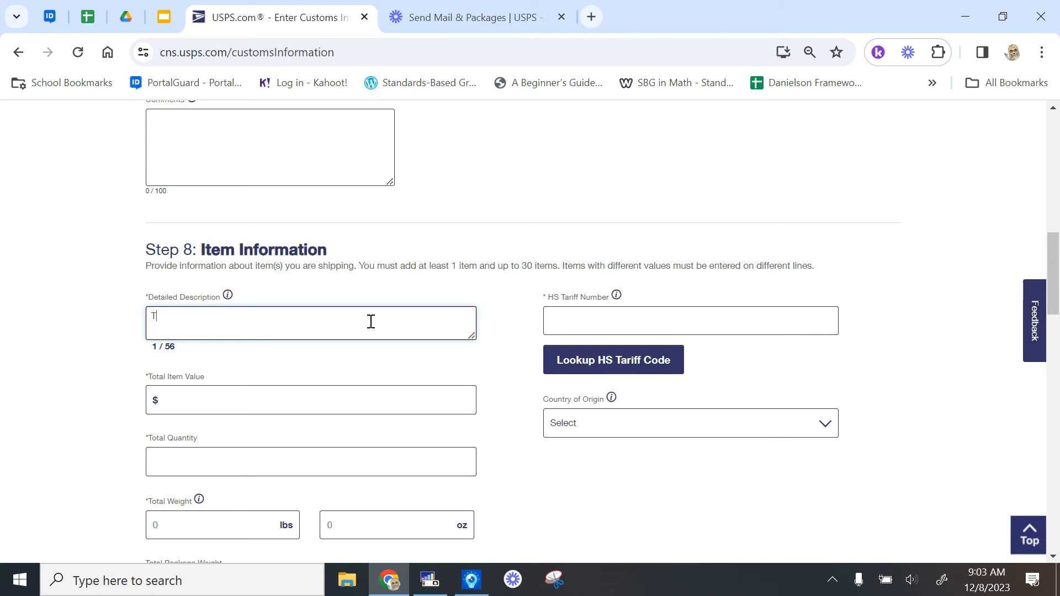
pyautogui.write('Toothbrush')
pyautogui.click(327, 398)
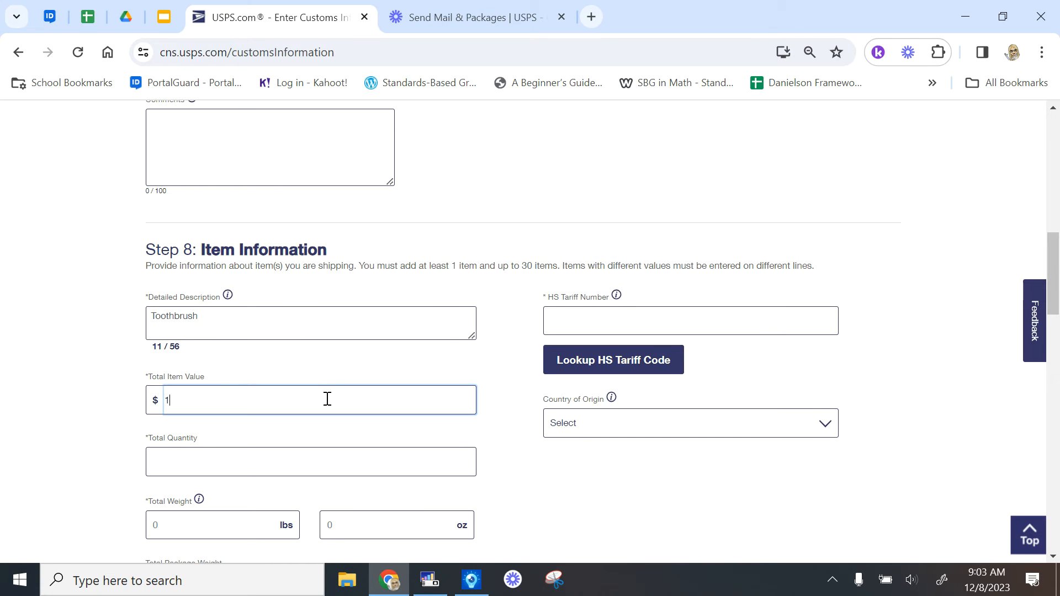
pyautogui.scroll(-2, 334, 400)
pyautogui.click(327, 367)
pyautogui.click(423, 434)
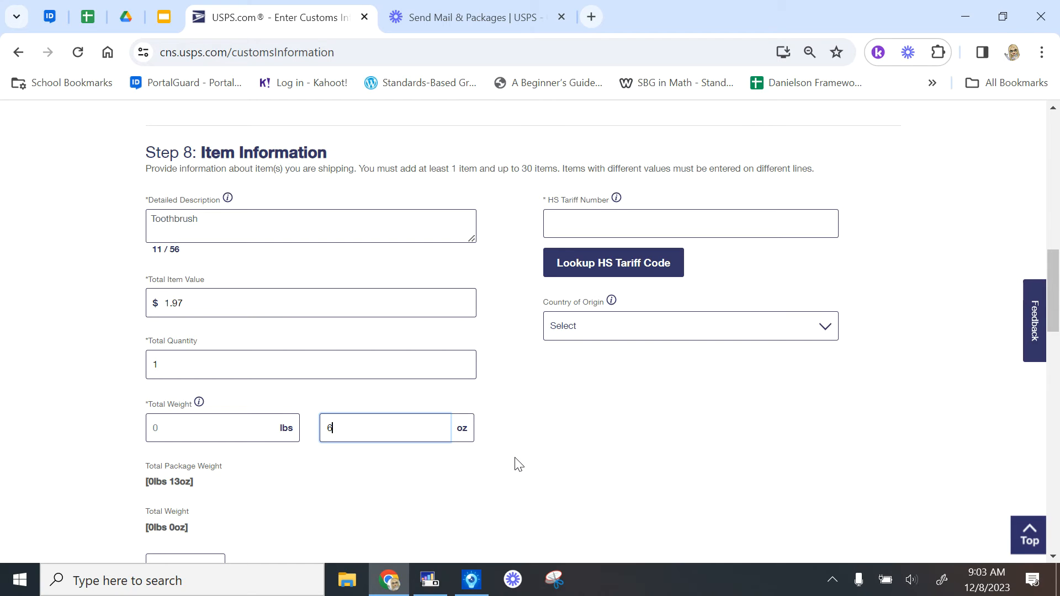
pyautogui.scroll(-1, 552, 476)
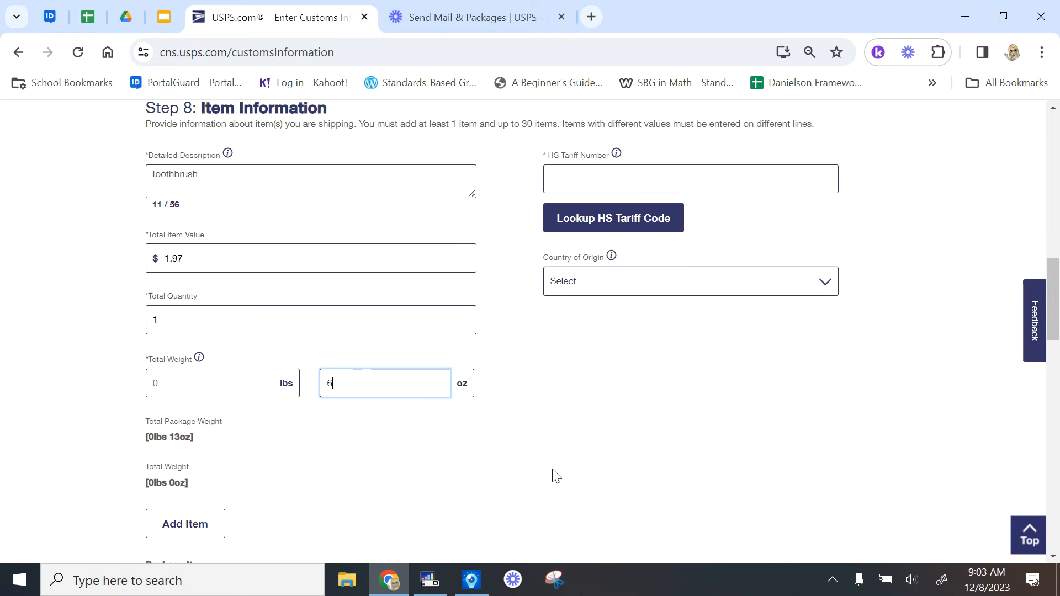
# Look up the toothbrush's HS tariff under Beauty & Health > Dental Fittings & Hygiene
pyautogui.click(629, 220)
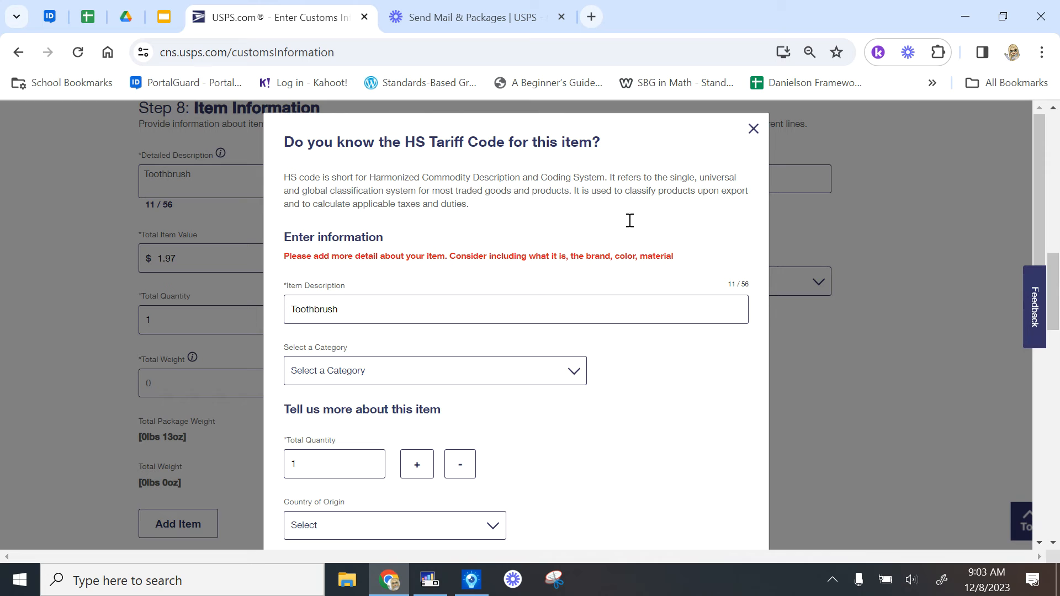
pyautogui.click(573, 373)
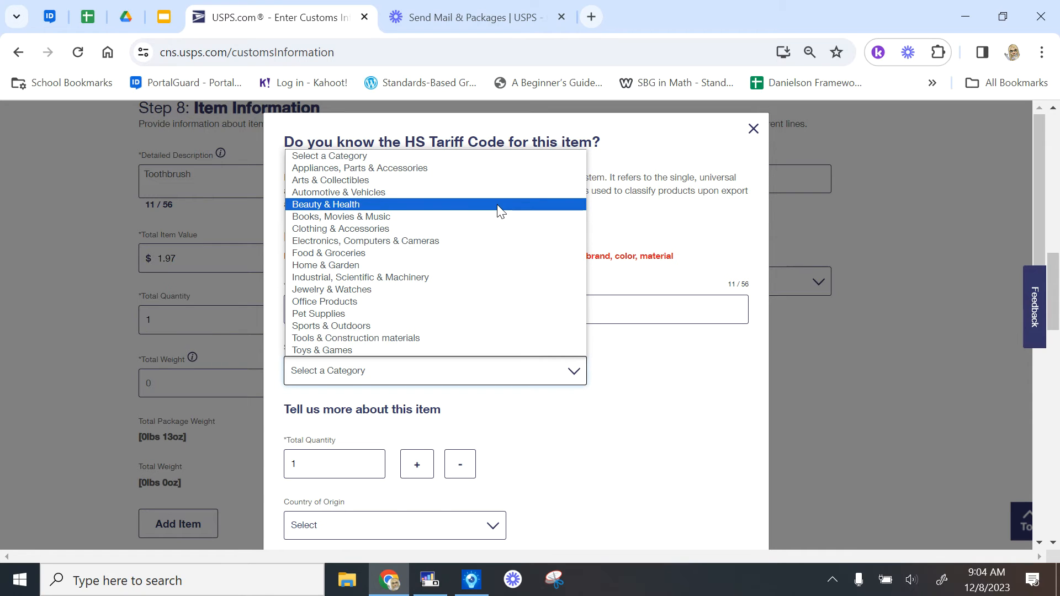
pyautogui.click(500, 211)
pyautogui.scroll(-2, 621, 394)
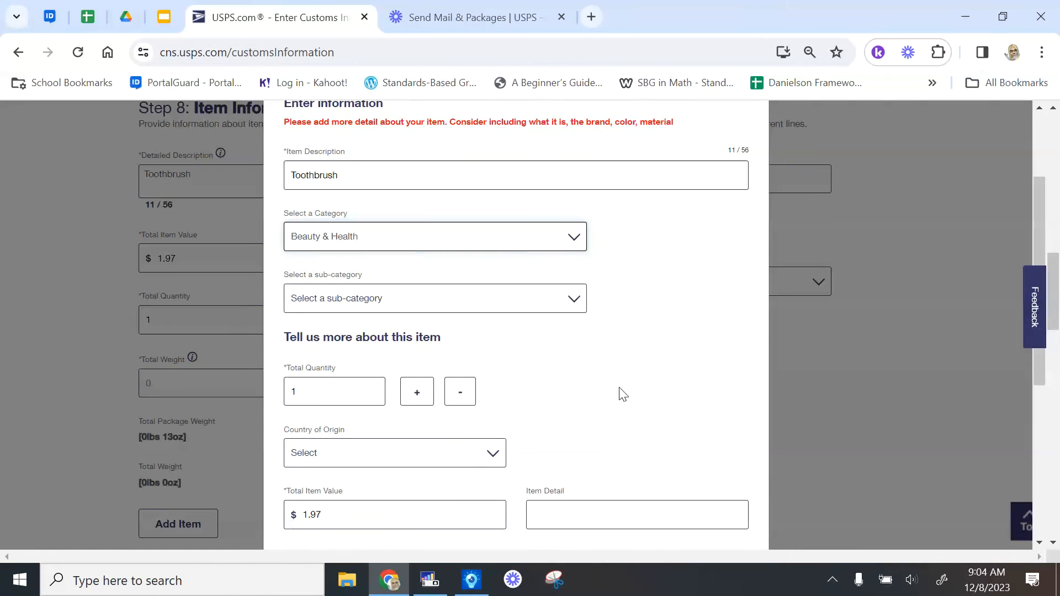
pyautogui.click(571, 301)
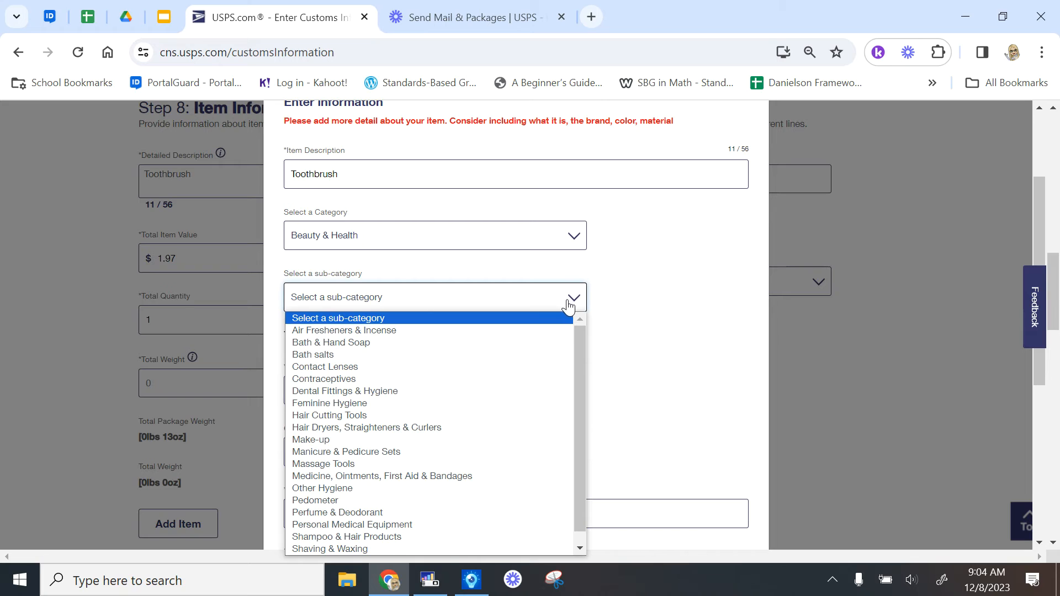
pyautogui.click(505, 393)
# Set origin United States, detail Toothbrush, brand Colgate, UPC 01, and submit for the tariff number
pyautogui.scroll(-2, 623, 393)
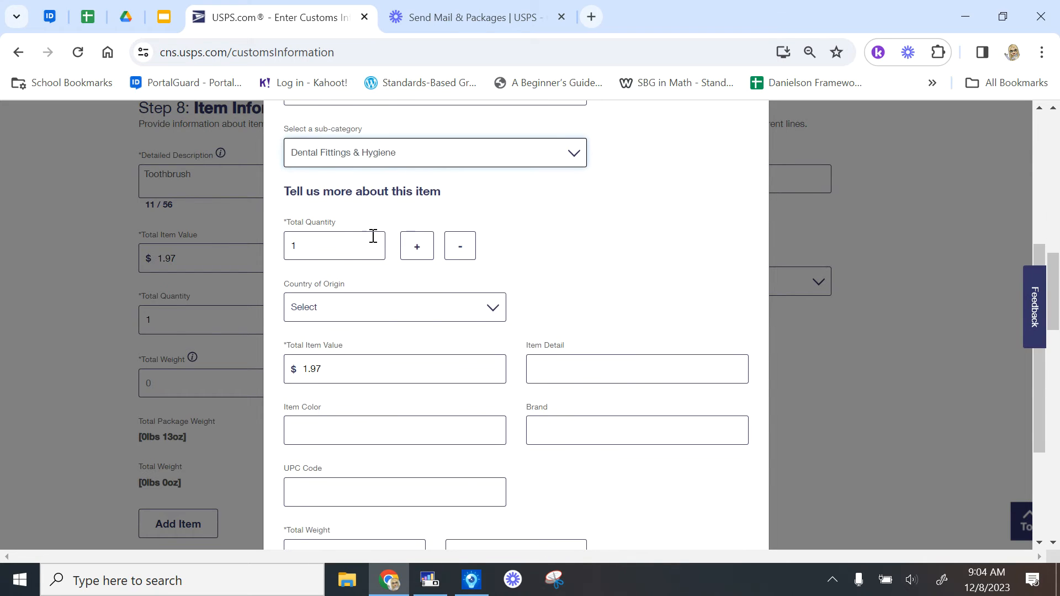
pyautogui.click(496, 308)
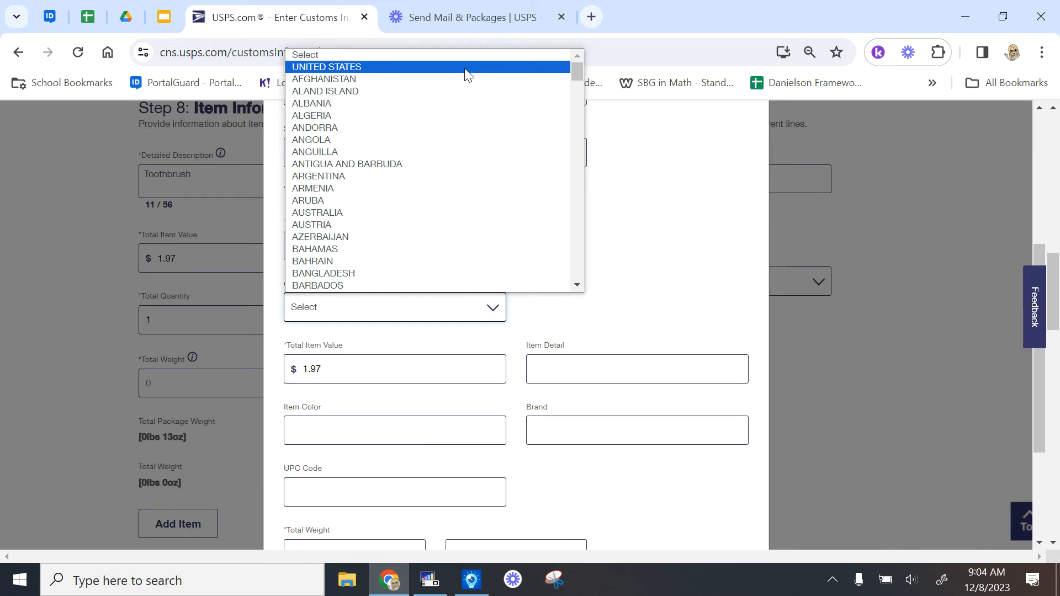
pyautogui.click(467, 67)
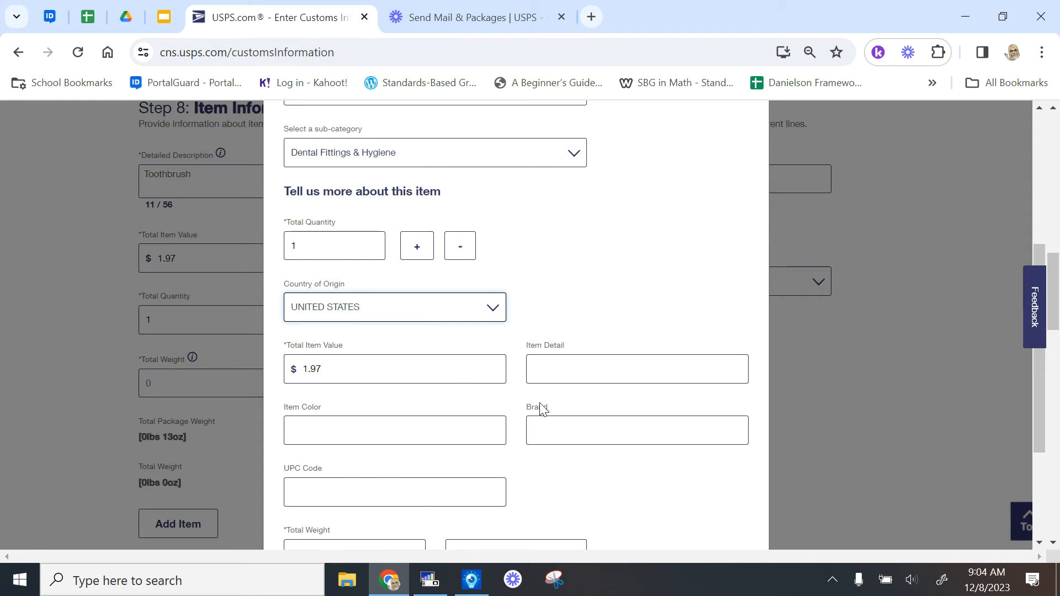
pyautogui.click(611, 373)
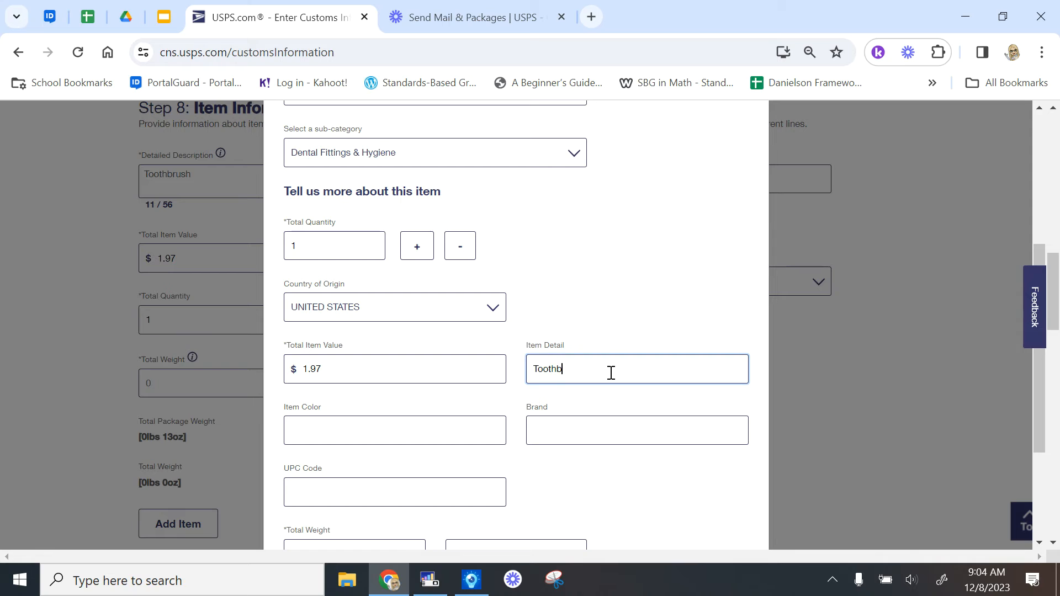
pyautogui.write('Toothbrush')
pyautogui.click(574, 429)
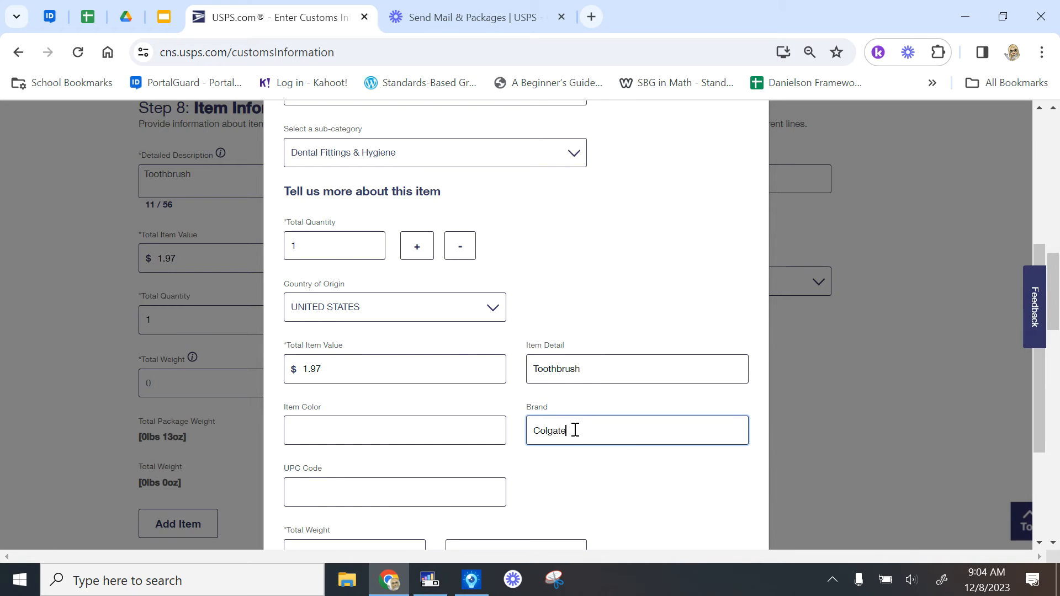
pyautogui.scroll(-3, 575, 430)
pyautogui.click(429, 330)
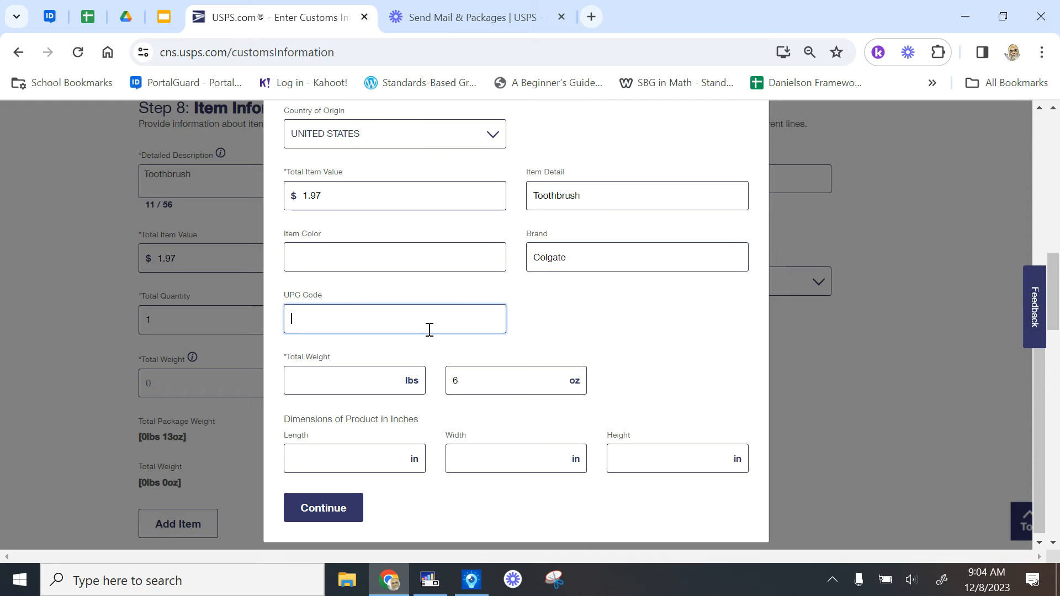
pyautogui.write('01234567789000')
pyautogui.click(343, 512)
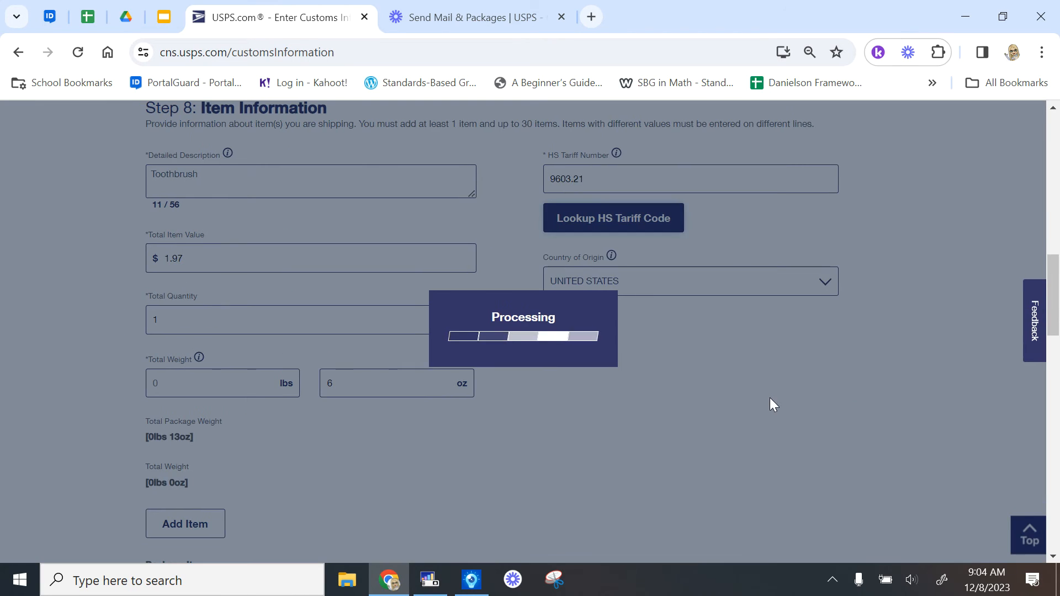
# Scroll to the Package Items table to verify Goldfish Crackers - 6pk and Toothbrush totalling $8.35
pyautogui.scroll(-5, 756, 408)
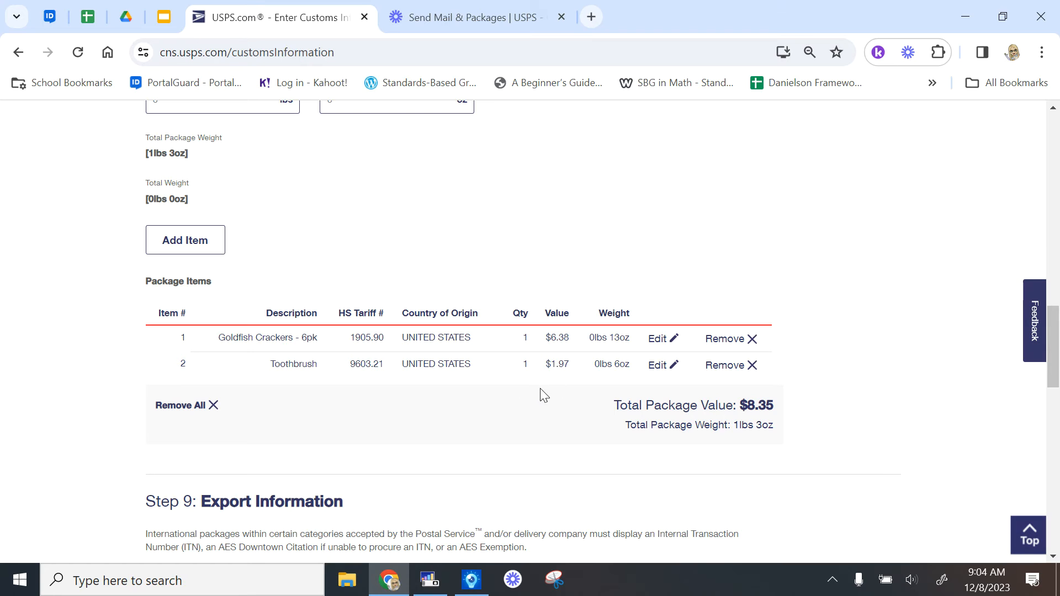
pyautogui.scroll(7, 541, 393)
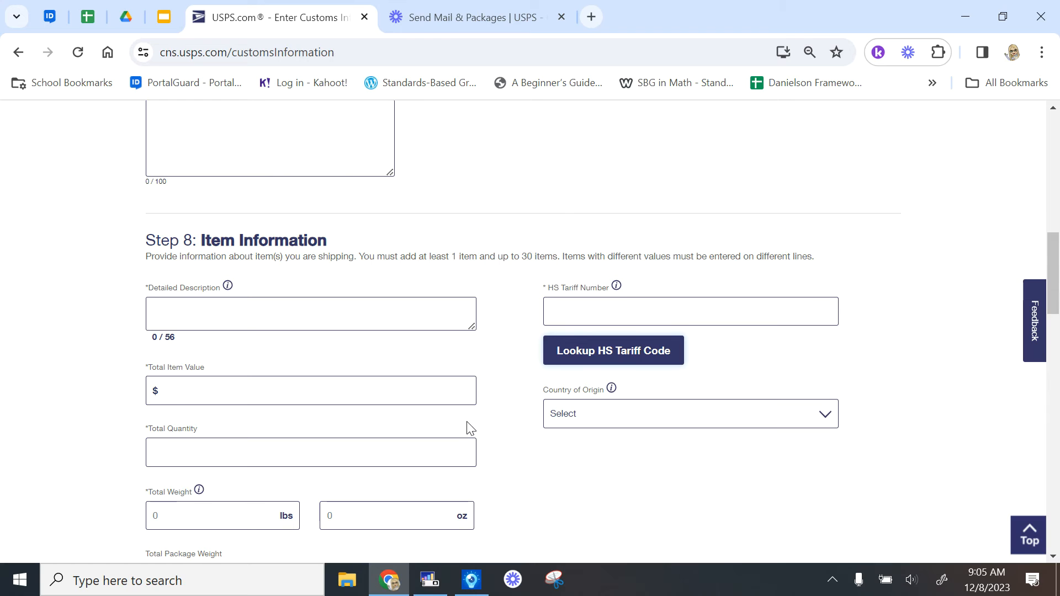
pyautogui.scroll(-9, 467, 426)
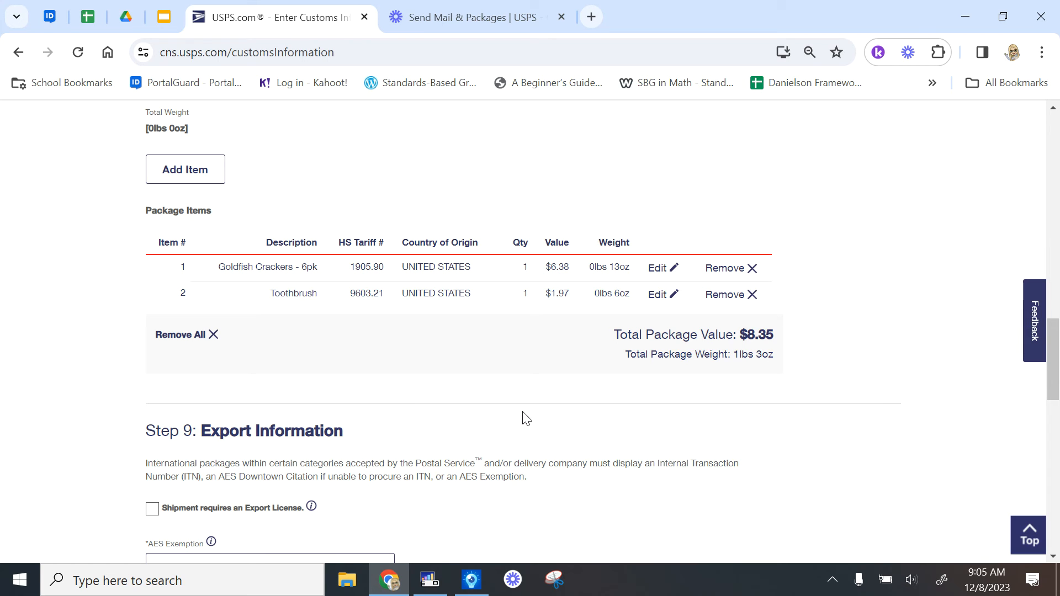
pyautogui.scroll(-3, 530, 422)
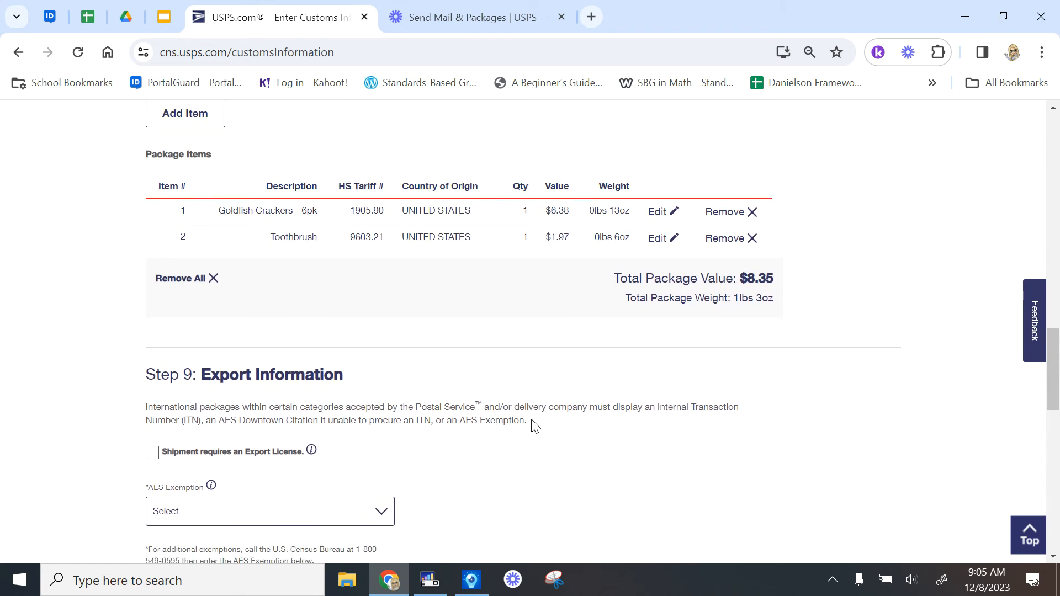
# Choose AES exemption NOEEI 30.37(w) for an APO/FPO/DPO destination in Step 9
pyautogui.scroll(-3, 532, 423)
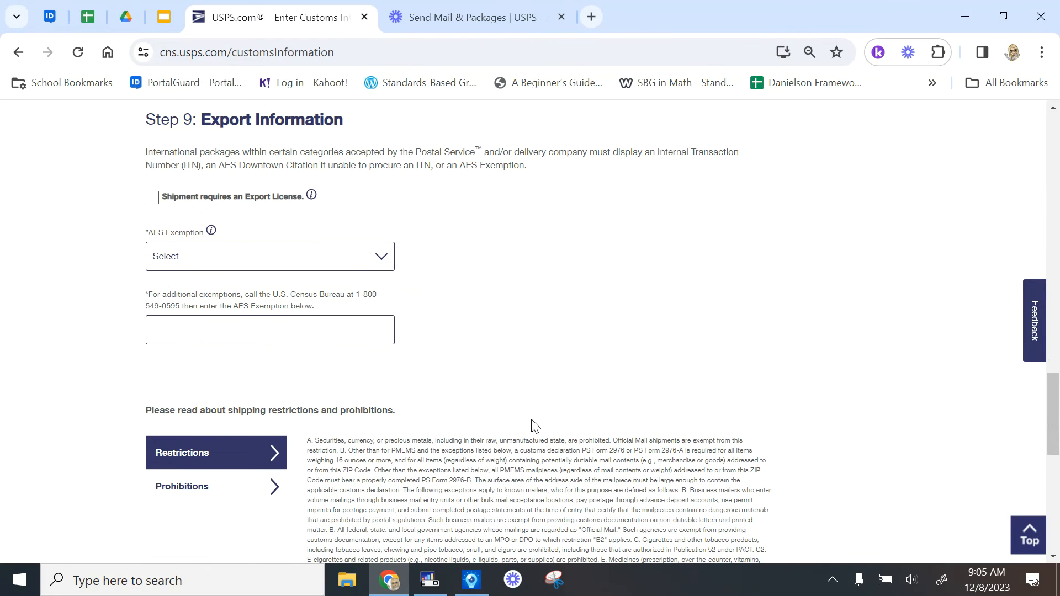
pyautogui.click(382, 265)
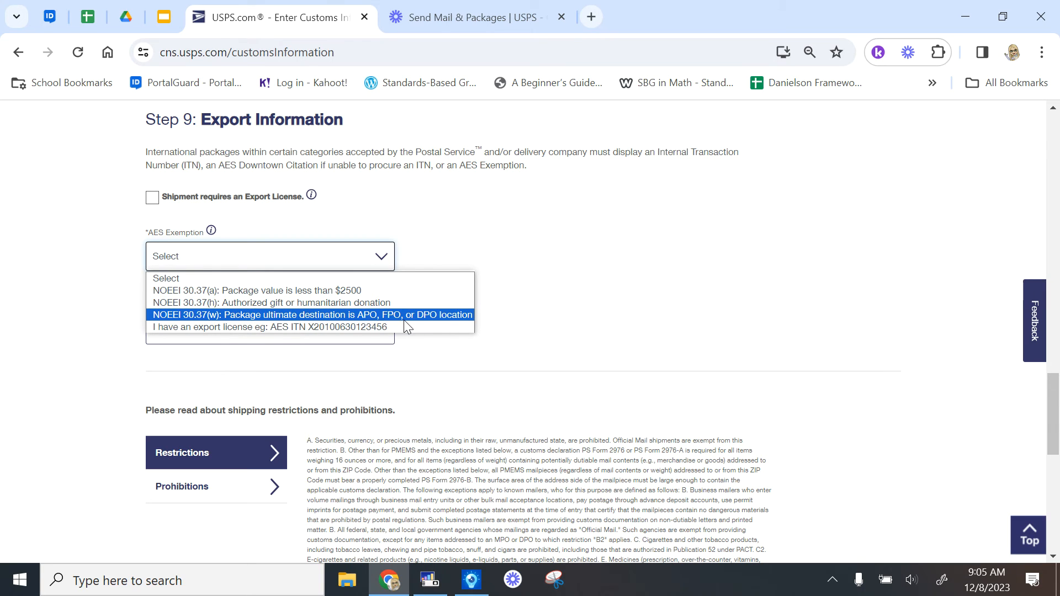
pyautogui.click(447, 316)
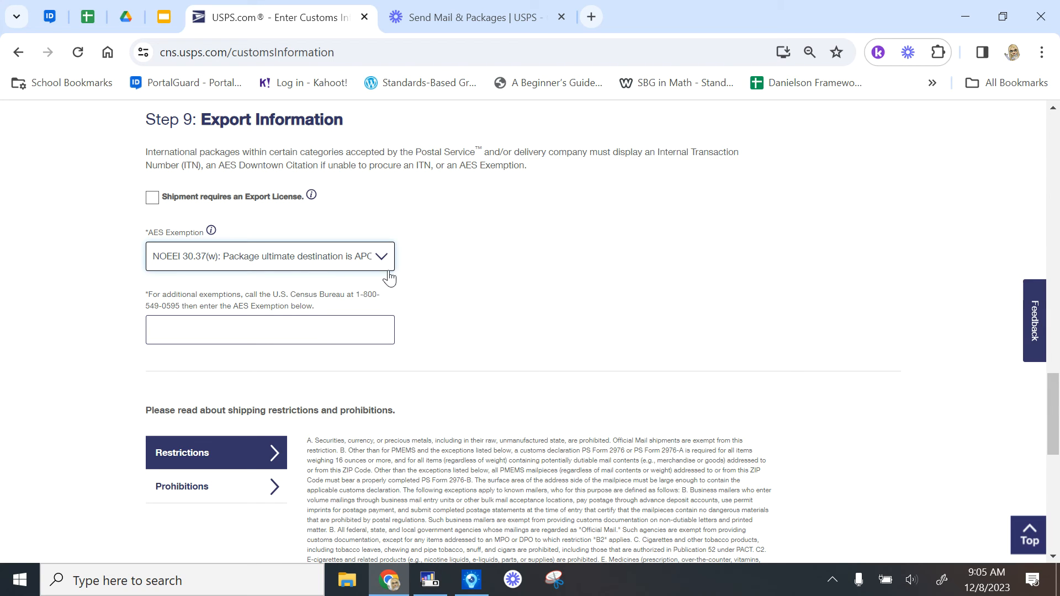
pyautogui.scroll(-4, 505, 360)
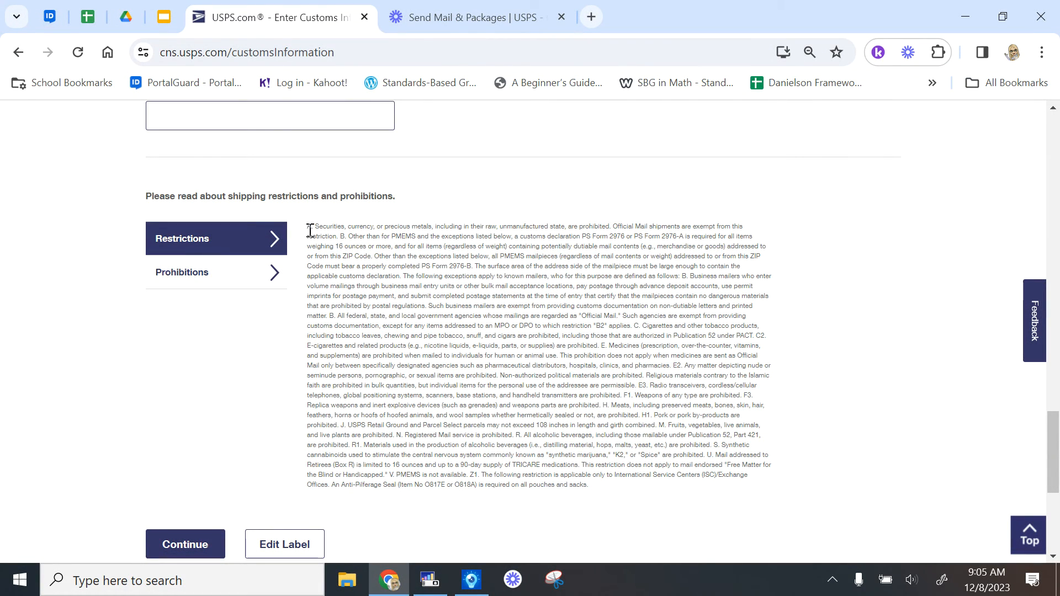
# Review the Restrictions and Prohibitions tabs, highlighting the rule about mailing medicines
pyautogui.moveTo(307, 226); pyautogui.dragTo(611, 496)
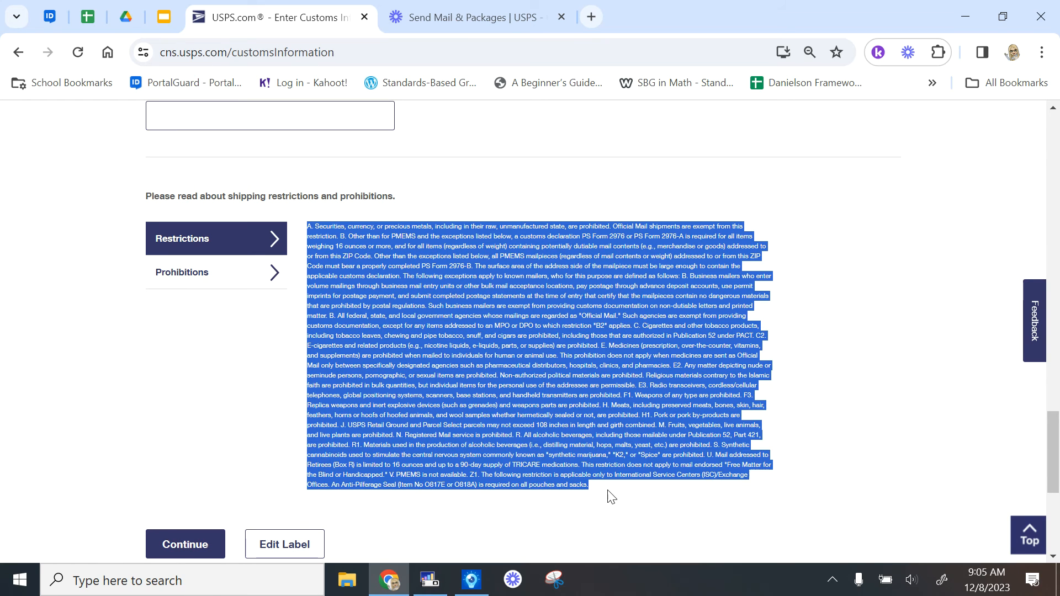
pyautogui.click(268, 278)
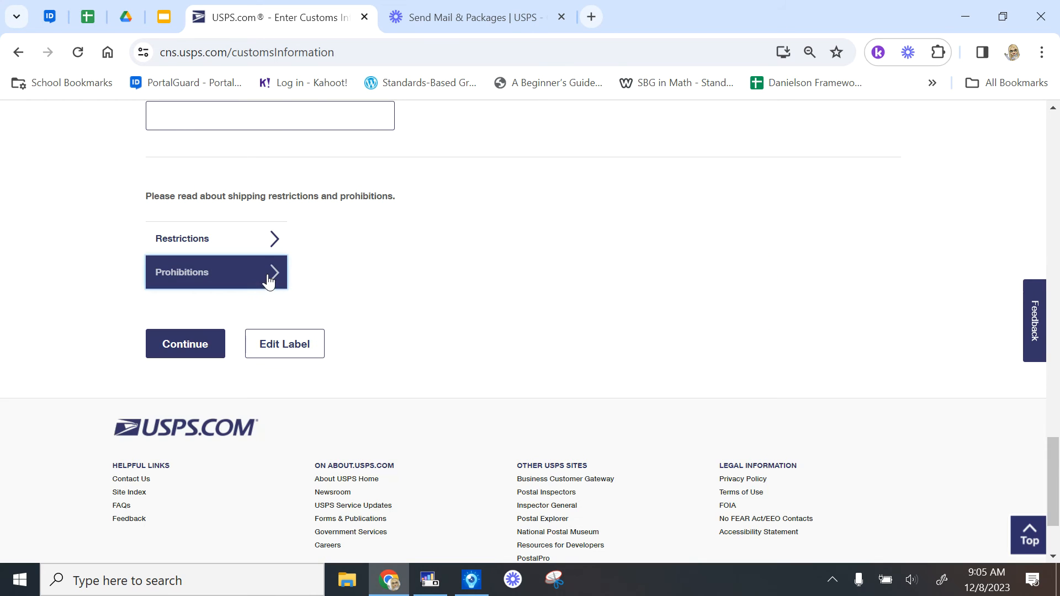
pyautogui.click(263, 238)
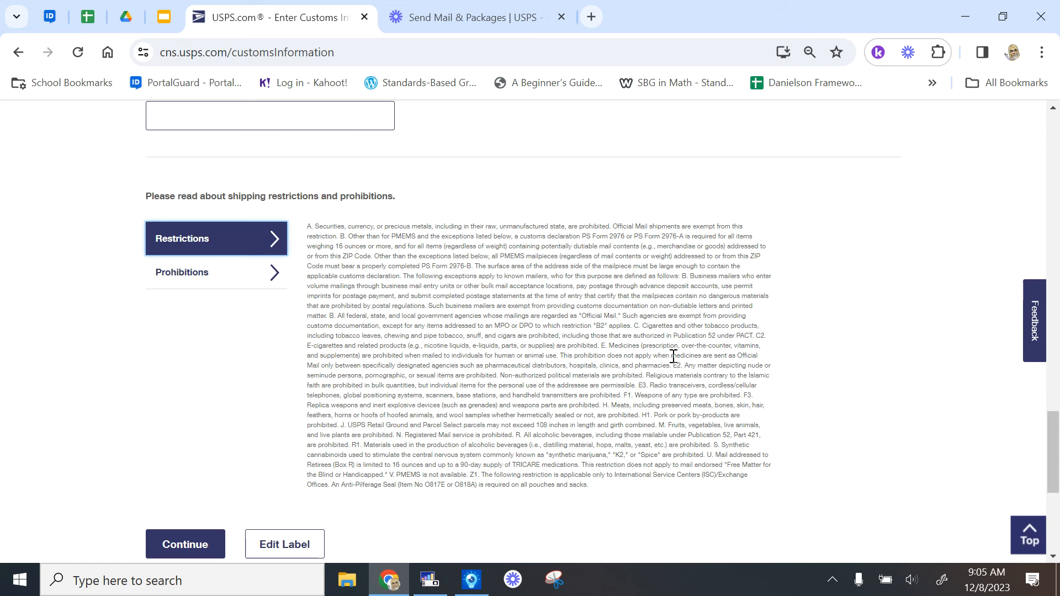
pyautogui.moveTo(600, 343); pyautogui.dragTo(673, 367)
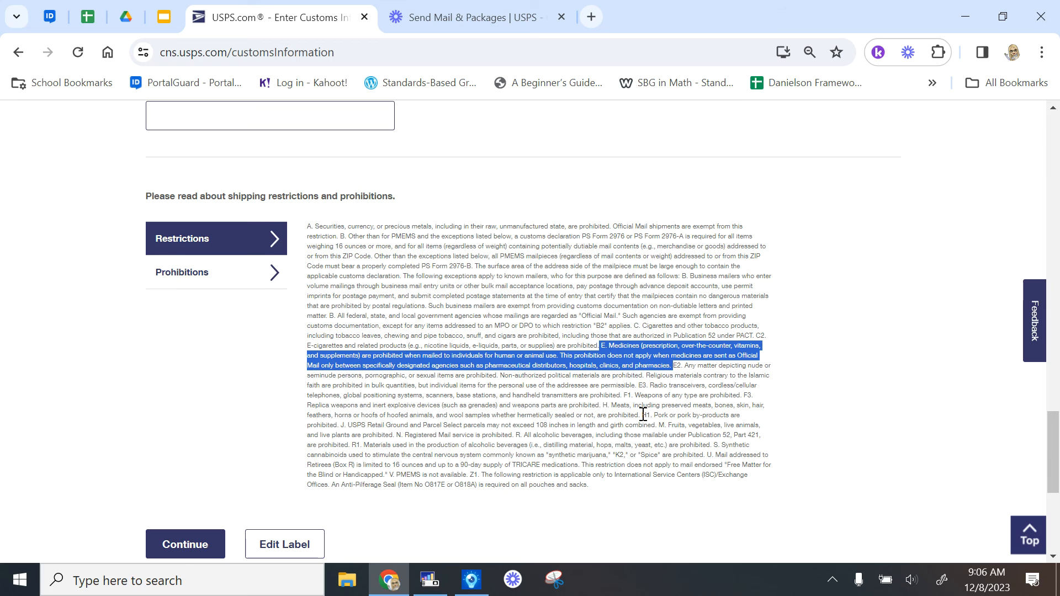
pyautogui.scroll(-1, 640, 414)
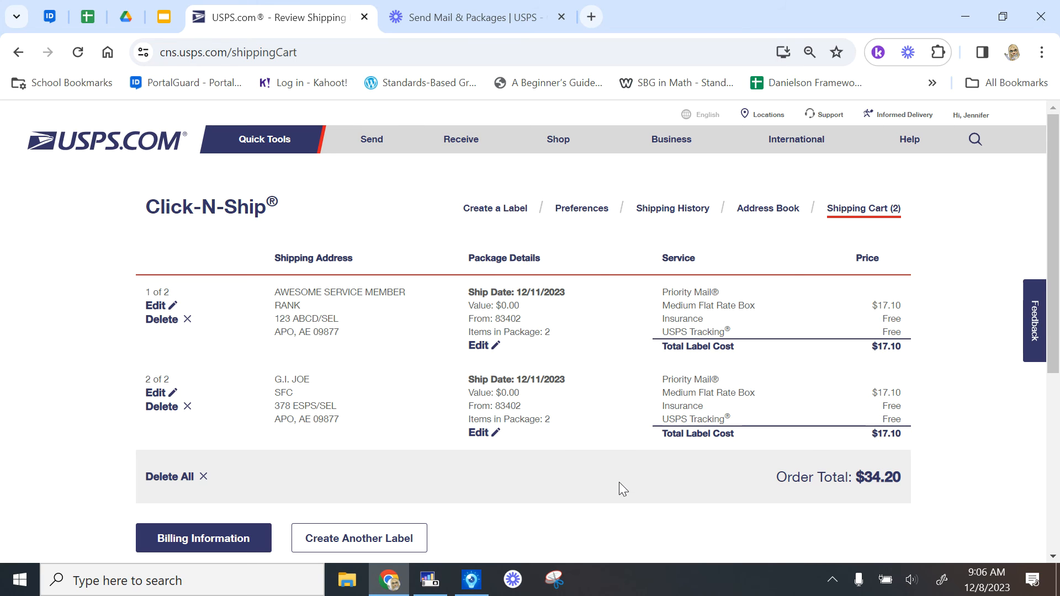
# Delete the first of two cart labels, keeping one $17.10 label, and go to Billing Information
pyautogui.scroll(-1, 618, 482)
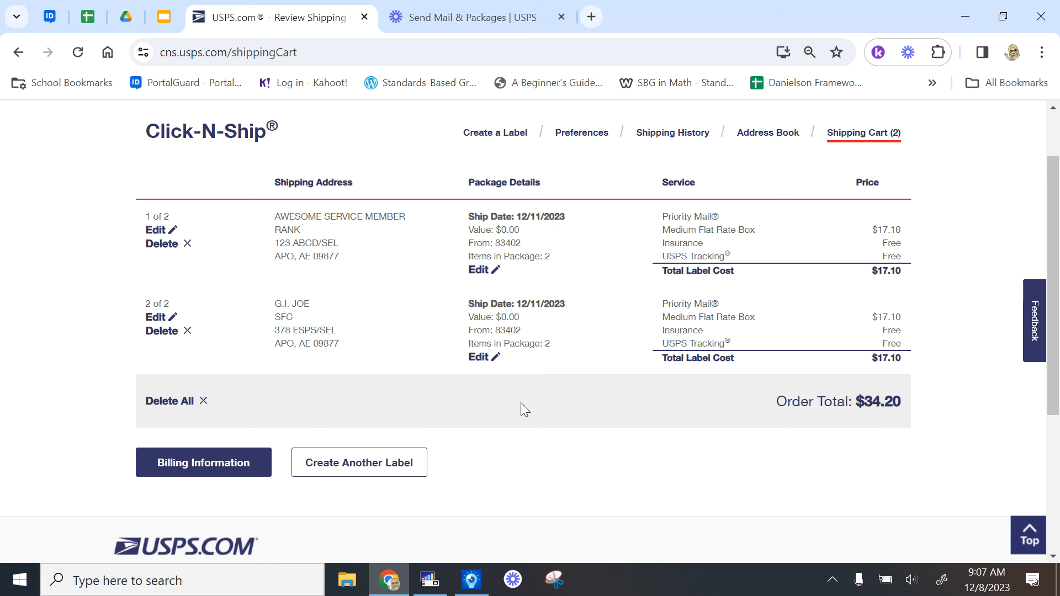
pyautogui.scroll(-1, 569, 406)
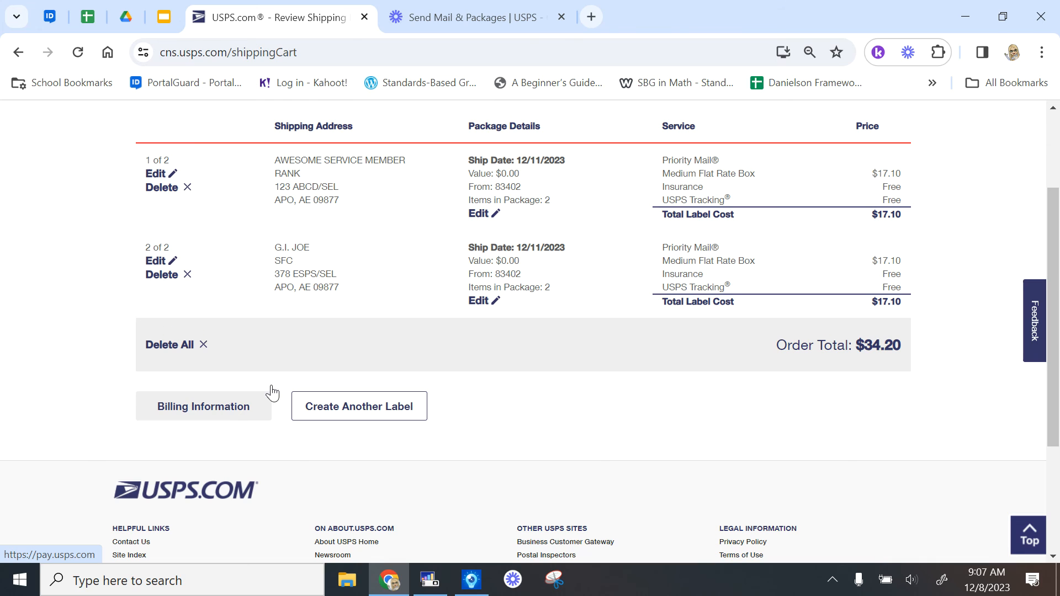
pyautogui.click(161, 187)
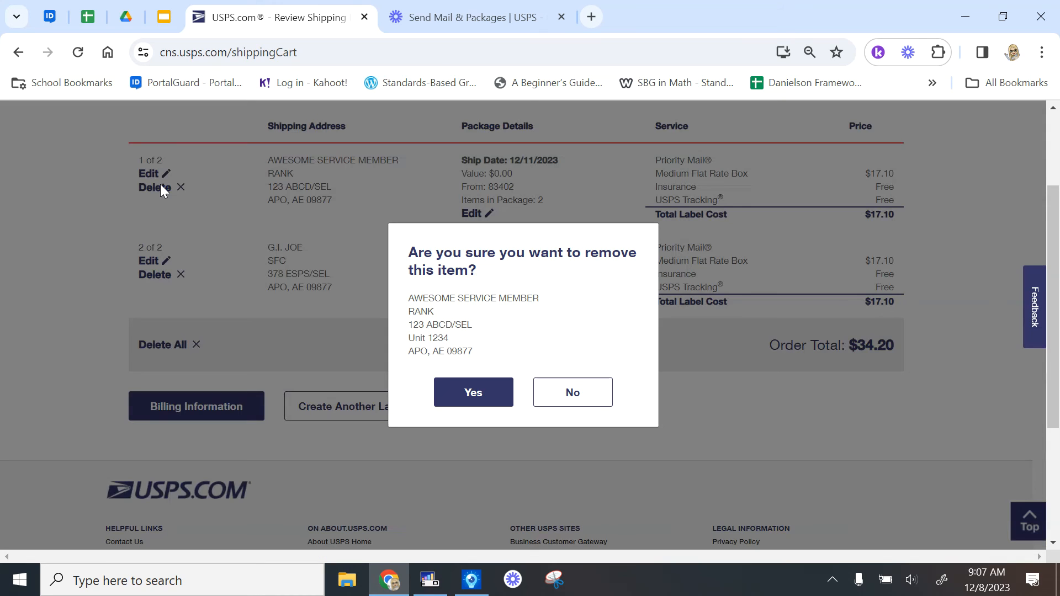
pyautogui.click(484, 396)
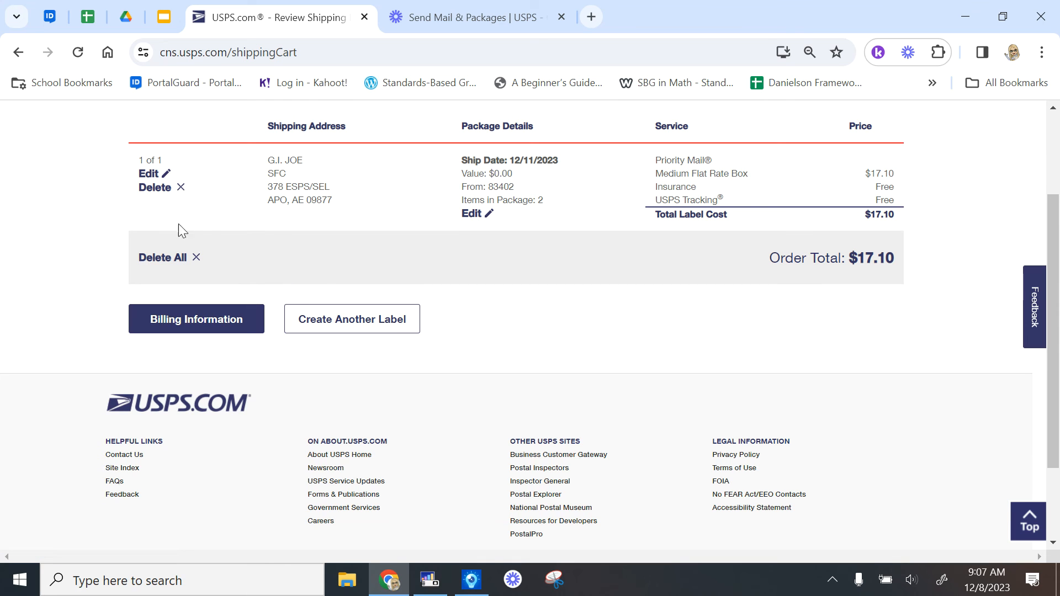
pyautogui.click(189, 319)
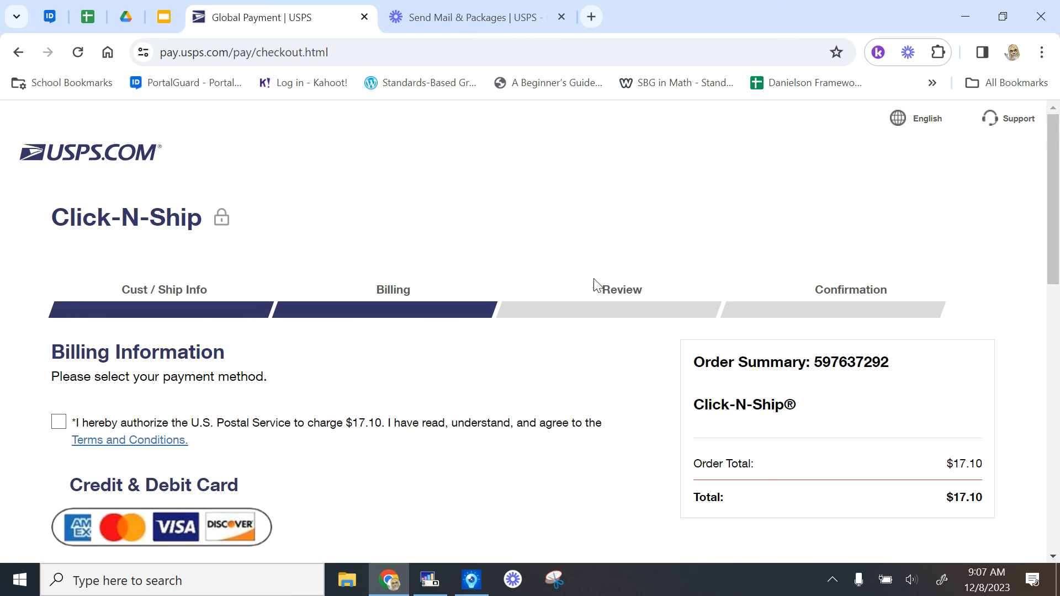
# Check the $17.10 charge authorization and Terms and Conditions agreement box
pyautogui.scroll(-1, 574, 305)
pyautogui.scroll(-1, 574, 305)
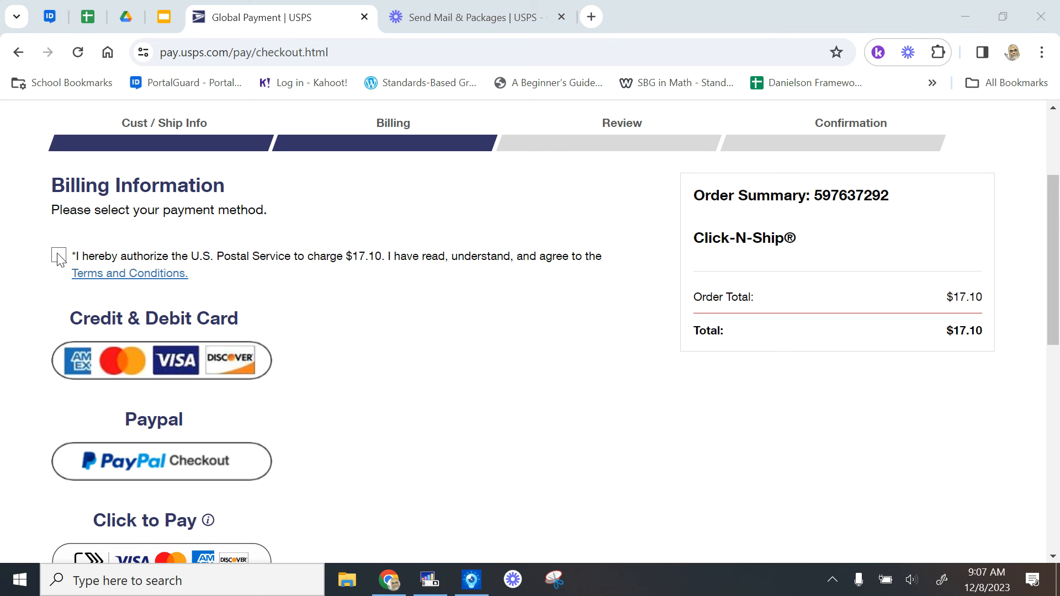
pyautogui.scroll(-1, 406, 233)
pyautogui.click(334, 246)
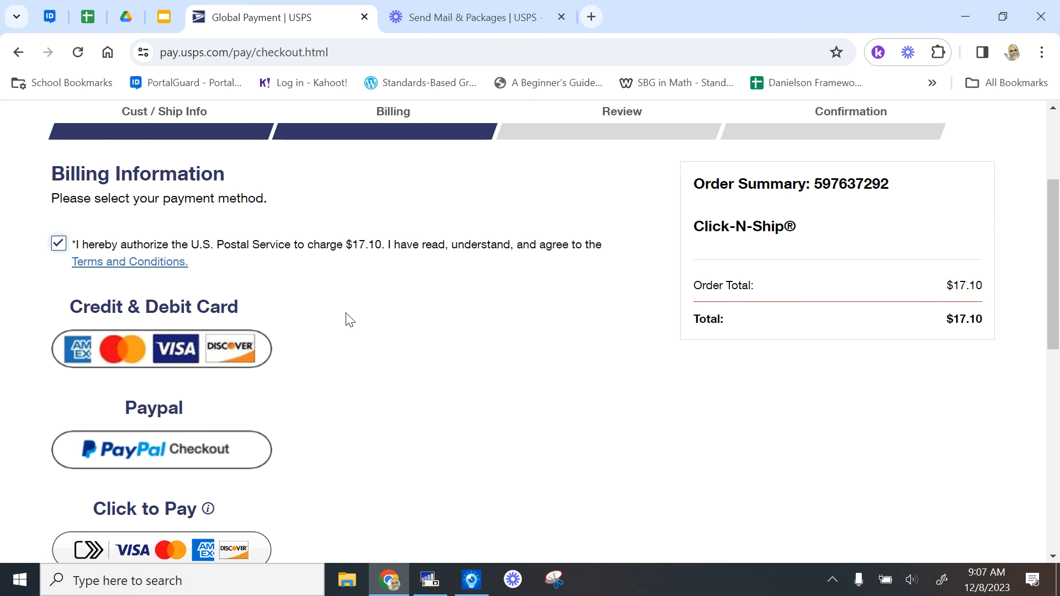
pyautogui.scroll(-2, 418, 367)
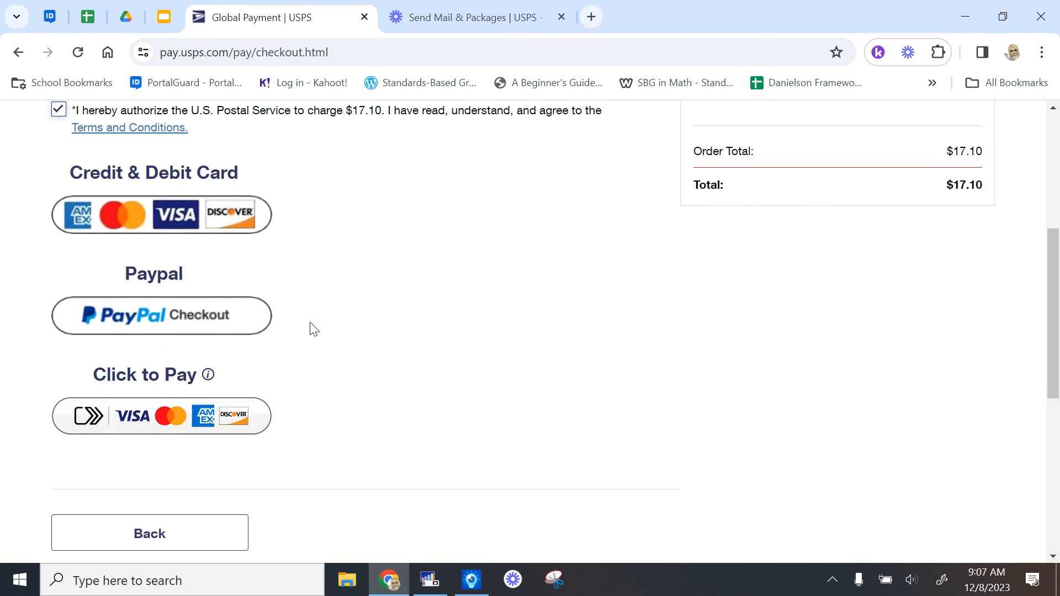
pyautogui.scroll(-3, 430, 472)
pyautogui.scroll(5, 431, 472)
pyautogui.scroll(1, 431, 472)
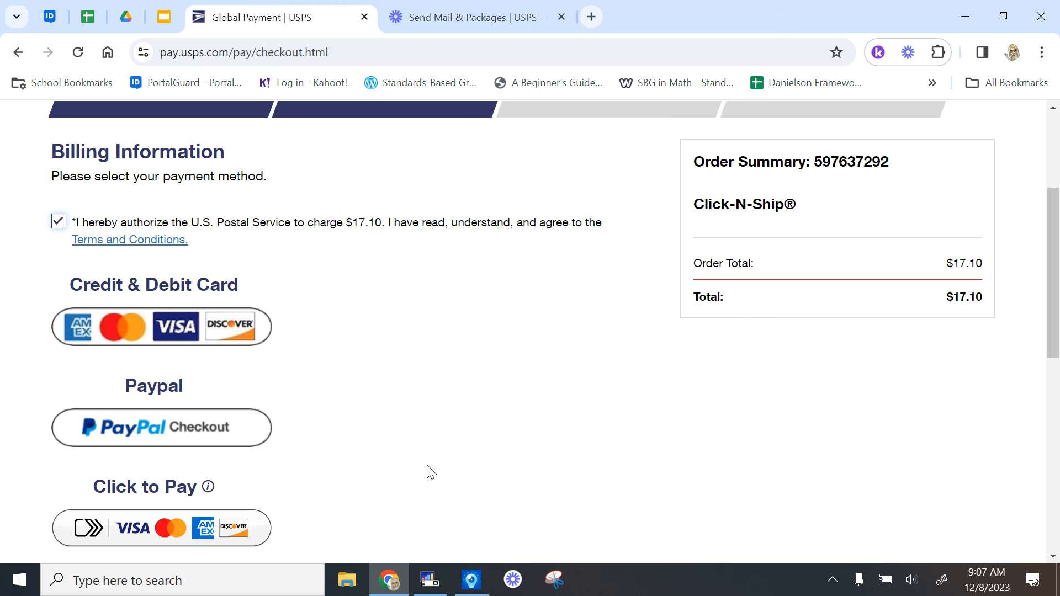
pyautogui.scroll(-1, 428, 472)
pyautogui.scroll(1, 856, 436)
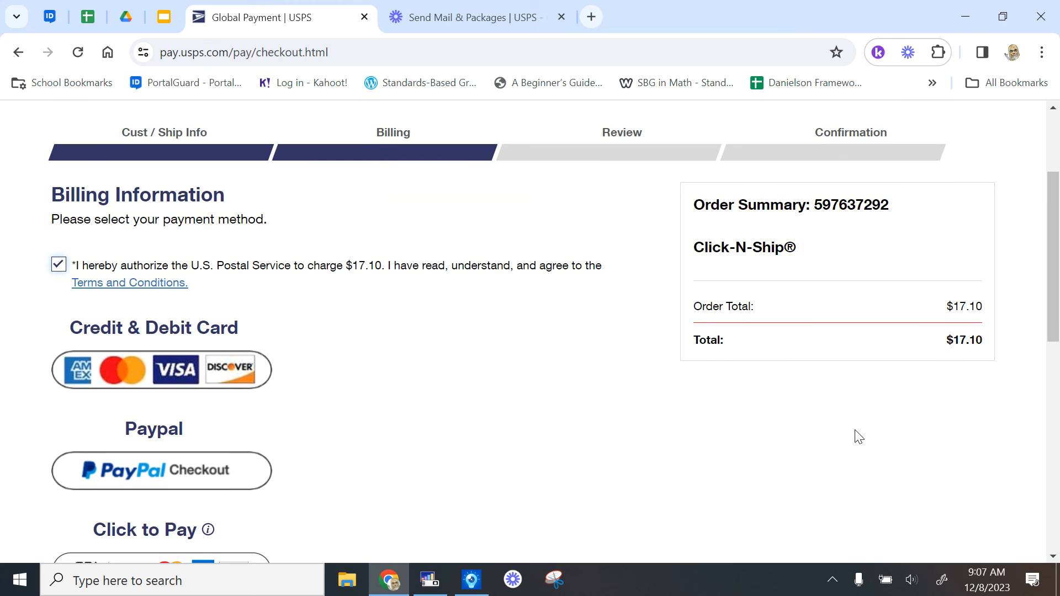
pyautogui.scroll(1, 856, 435)
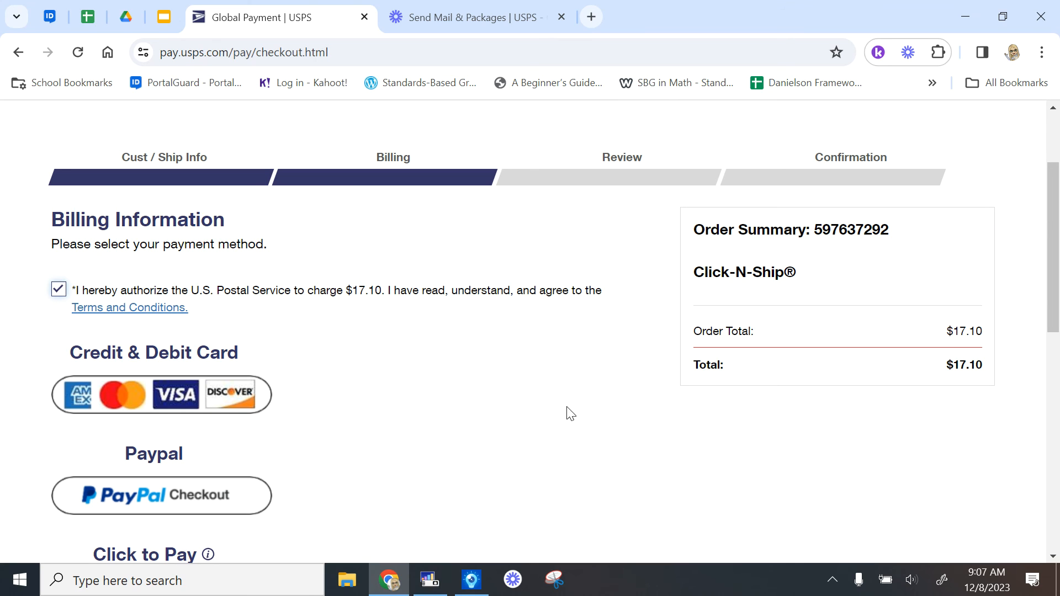
pyautogui.scroll(2, 534, 362)
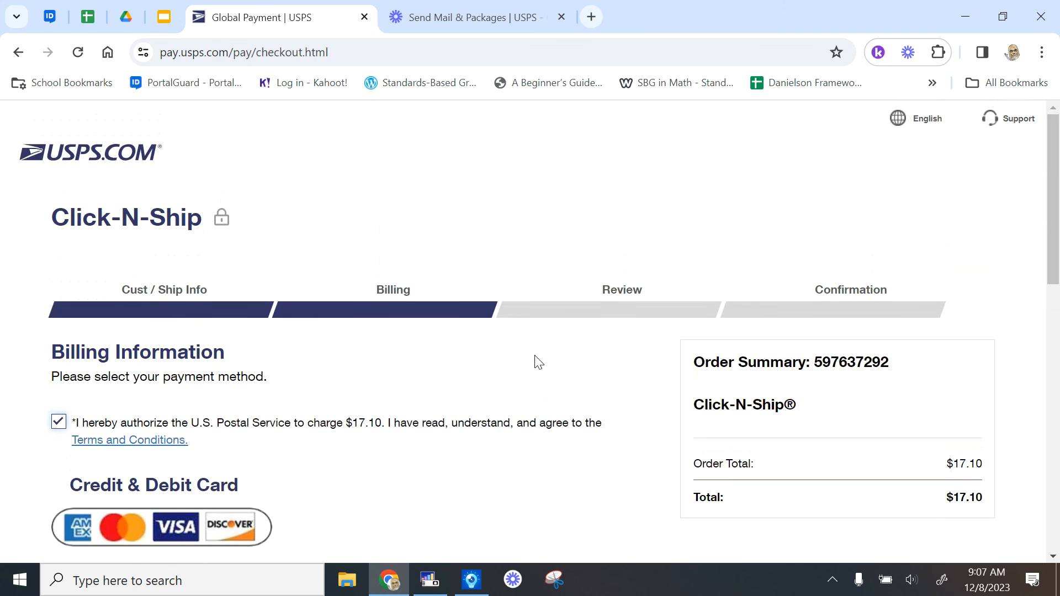